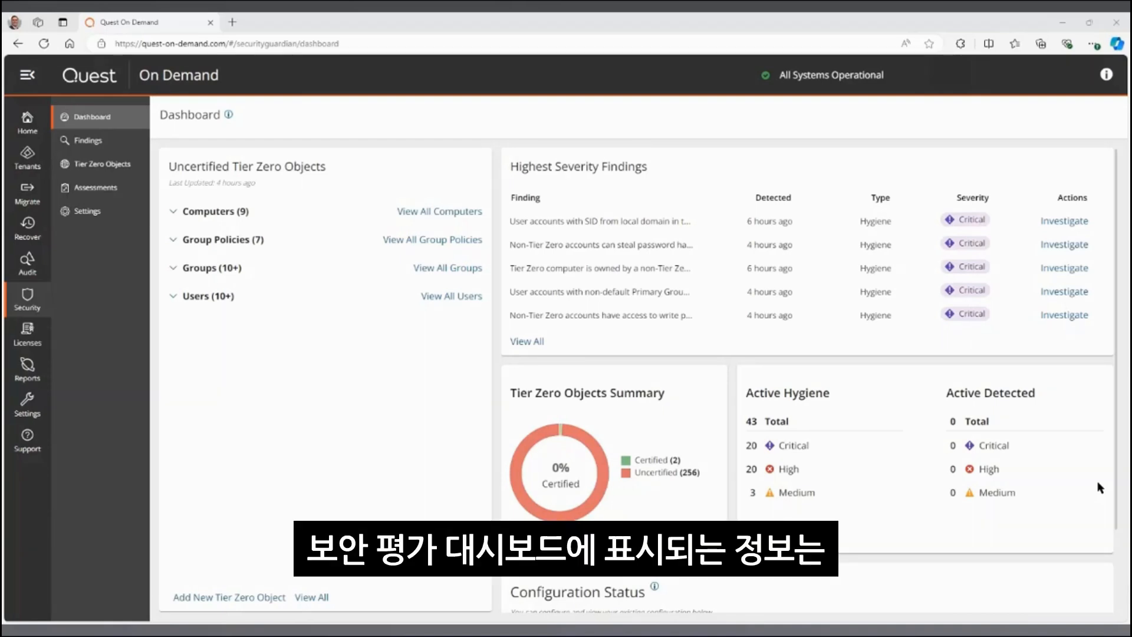
Review the security dashboard, then open the titancorp.local results of the Active Directory Security Assessment.
scroll(1099, 488, "down", 2)
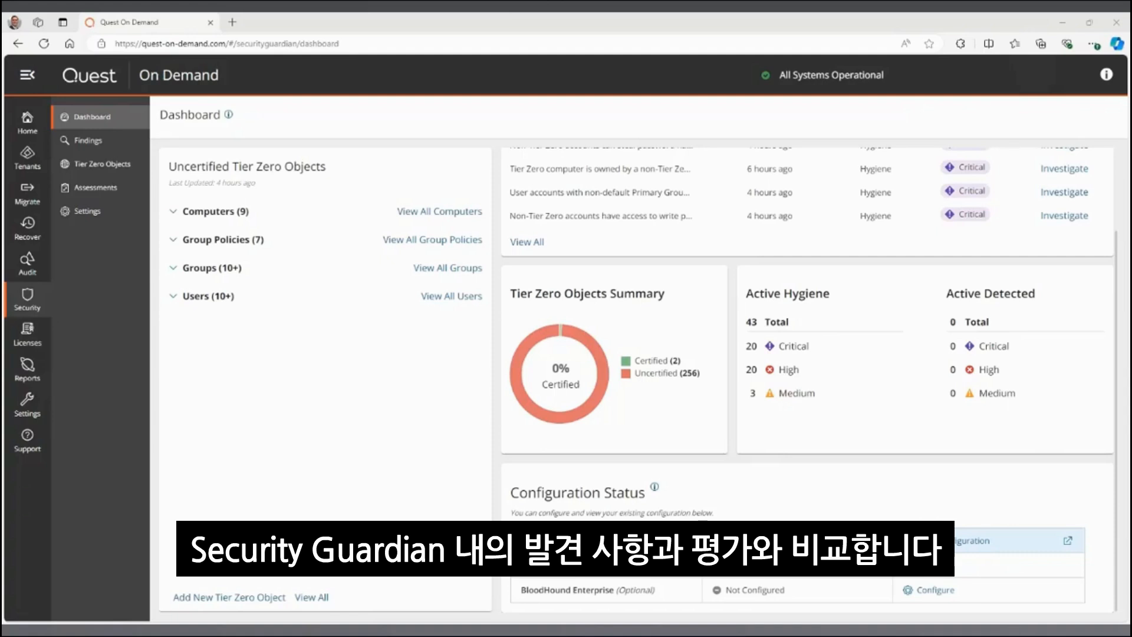
scroll(808, 377, "up", 2)
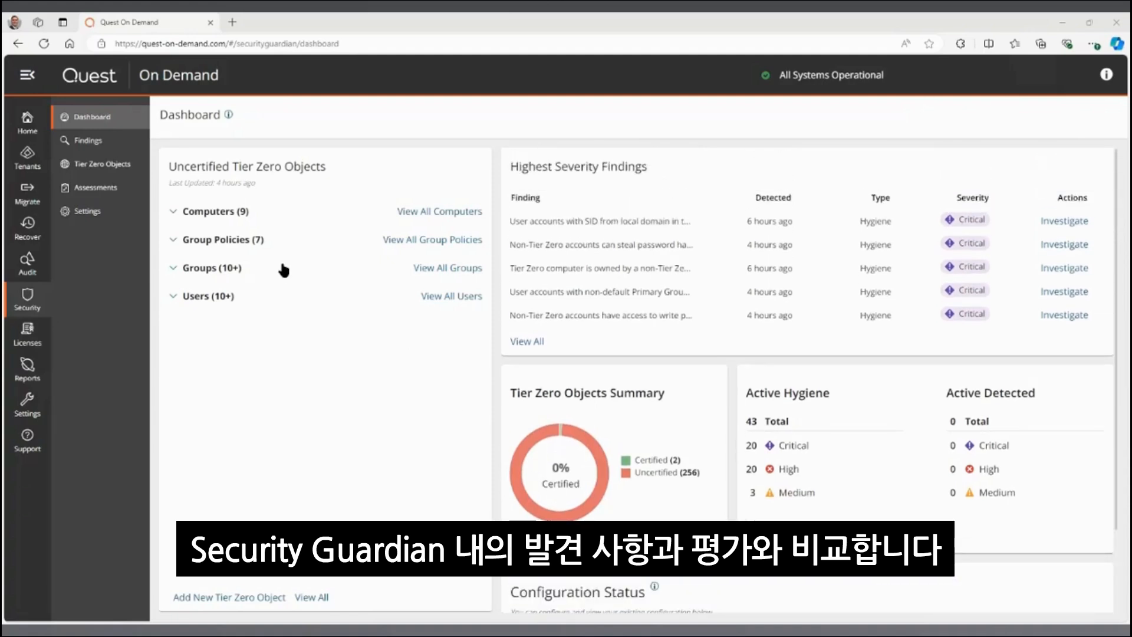
left_click(109, 188)
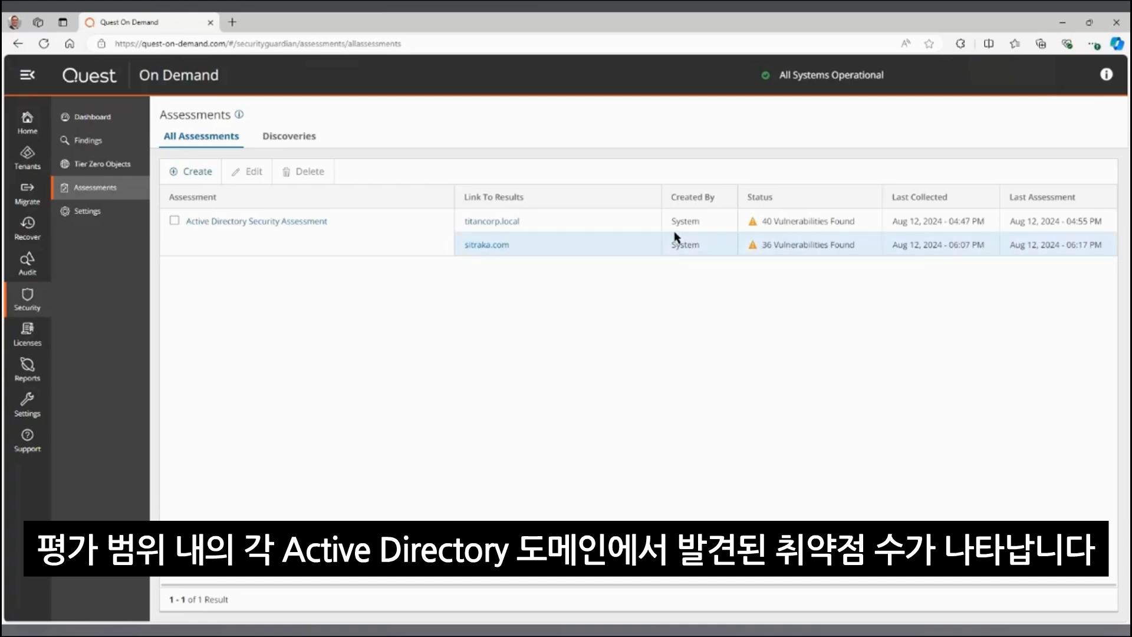
left_click(507, 227)
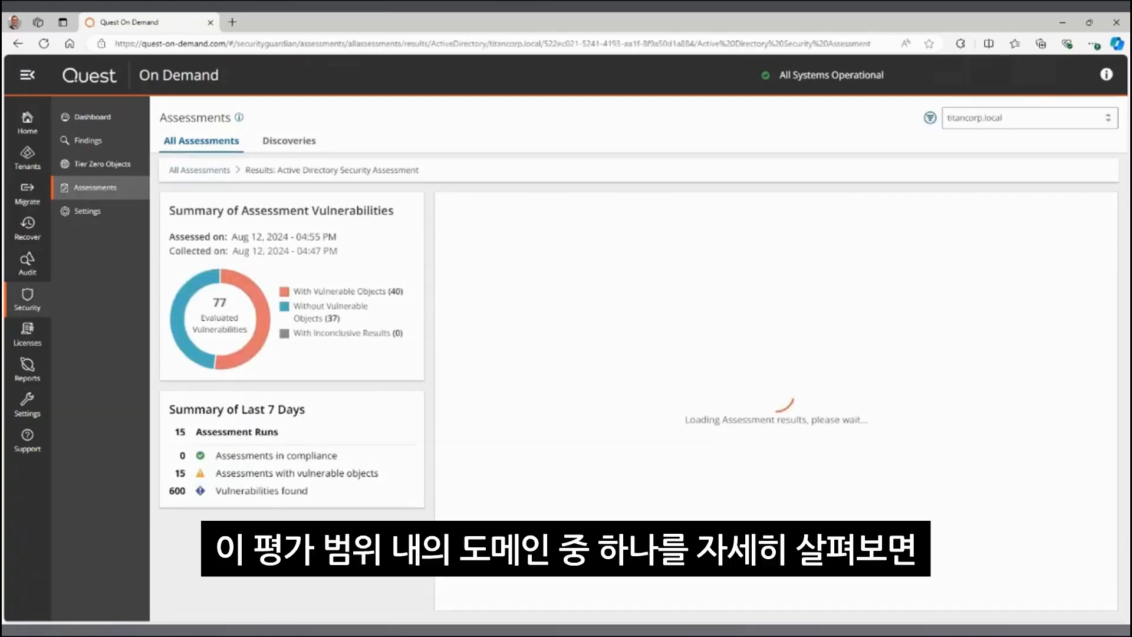
Show 100 results per page and look through the vulnerabilities with their vulnerable objects, inconclusive results and 7-day trends.
left_click(1010, 597)
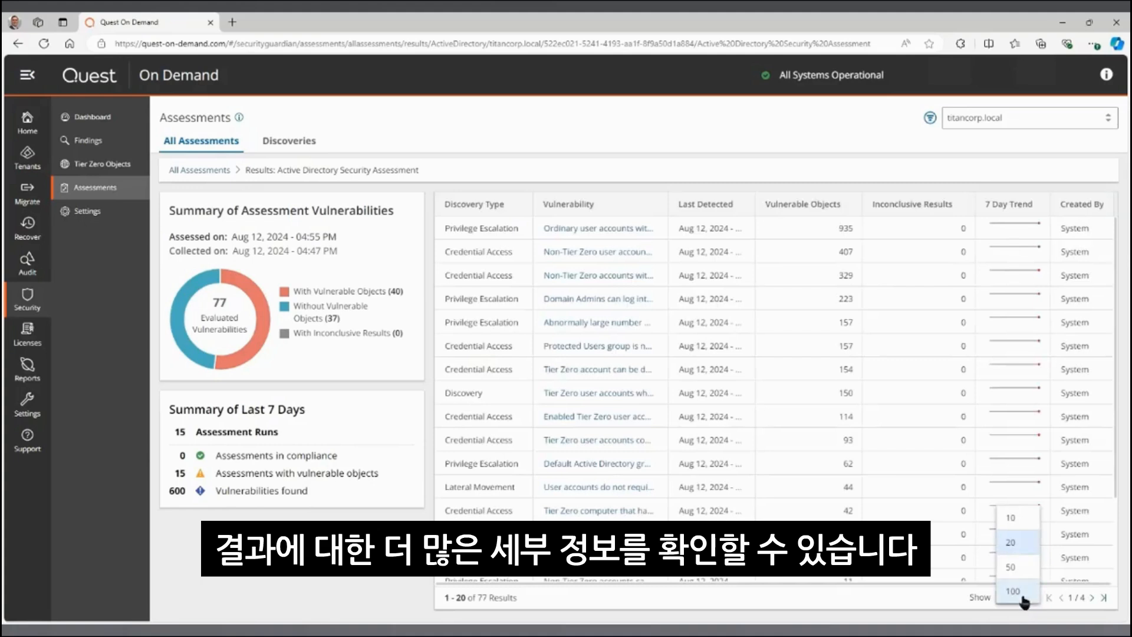
left_click(1012, 601)
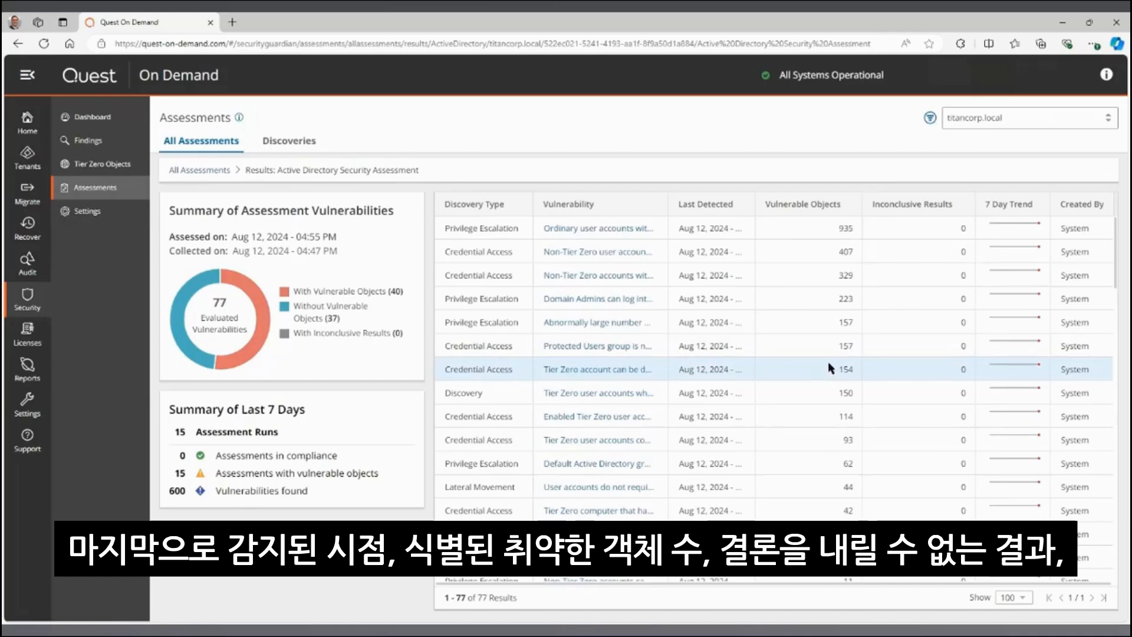
scroll(825, 362, "down", 4)
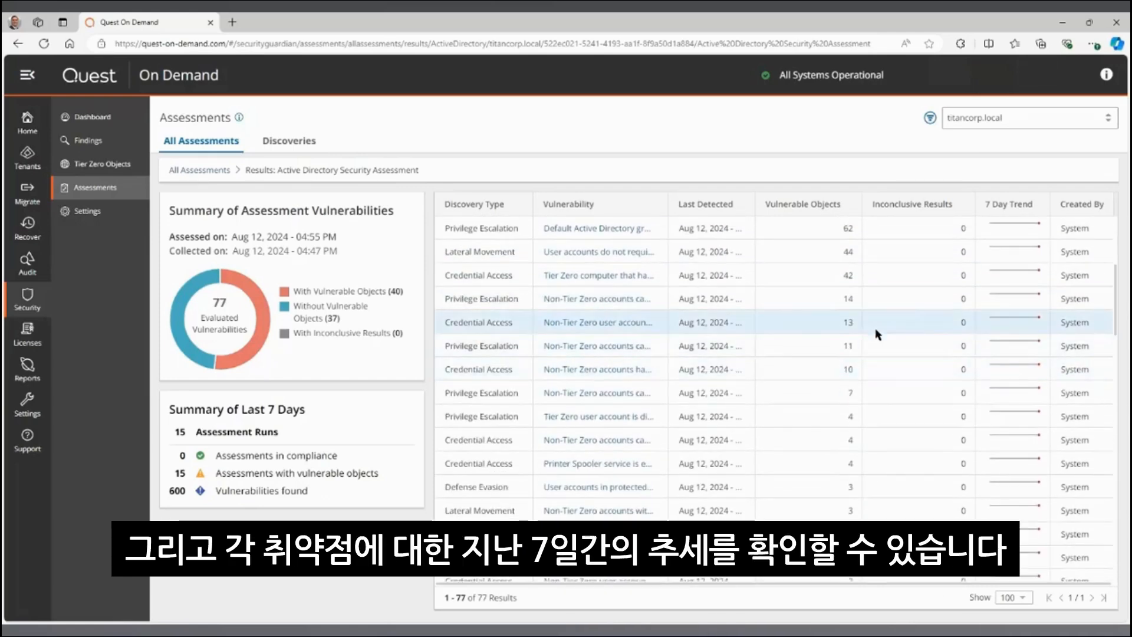
scroll(876, 331, "down", 5)
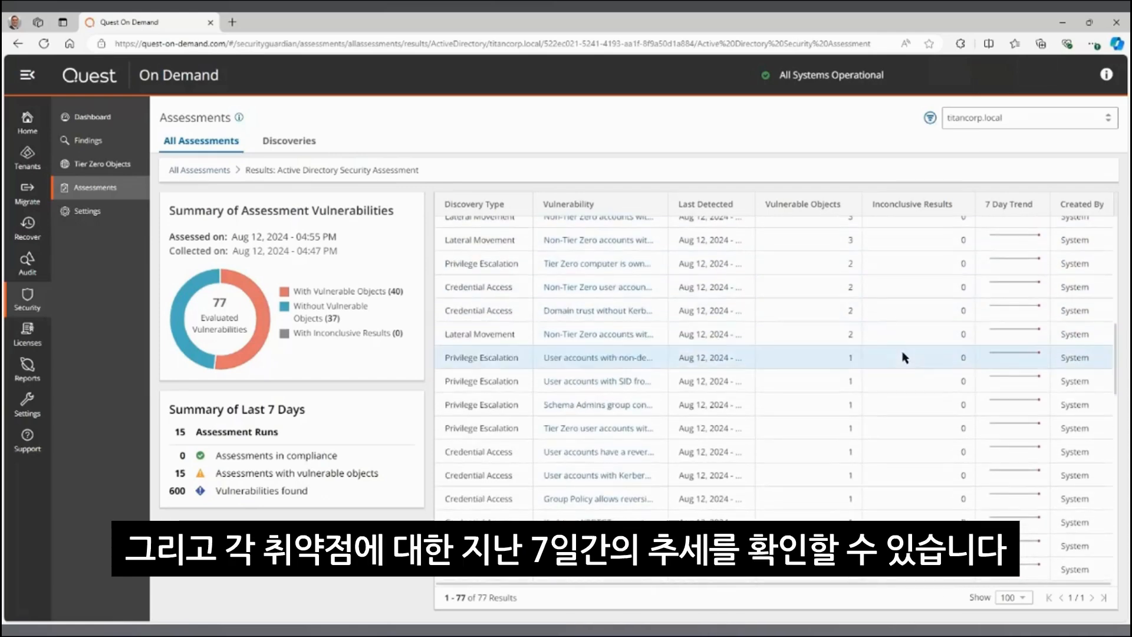
scroll(905, 358, "down", 4)
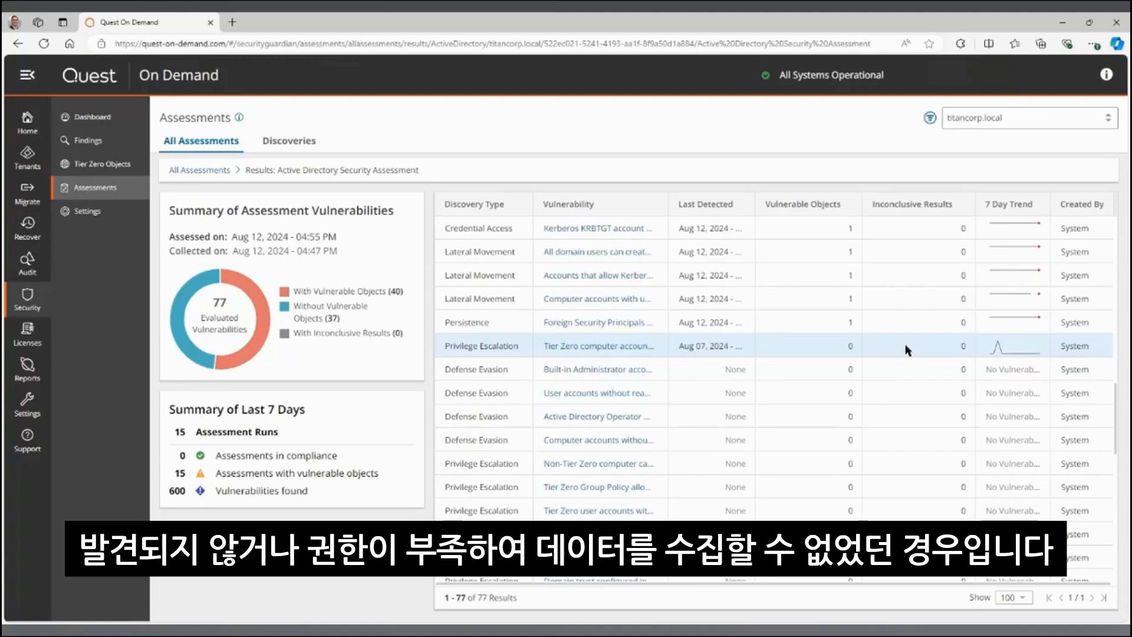
Open the privilege escalation vulnerability for Tier Zero computer accounts with uncycled passwords and read its risk and remediation details.
left_click(638, 349)
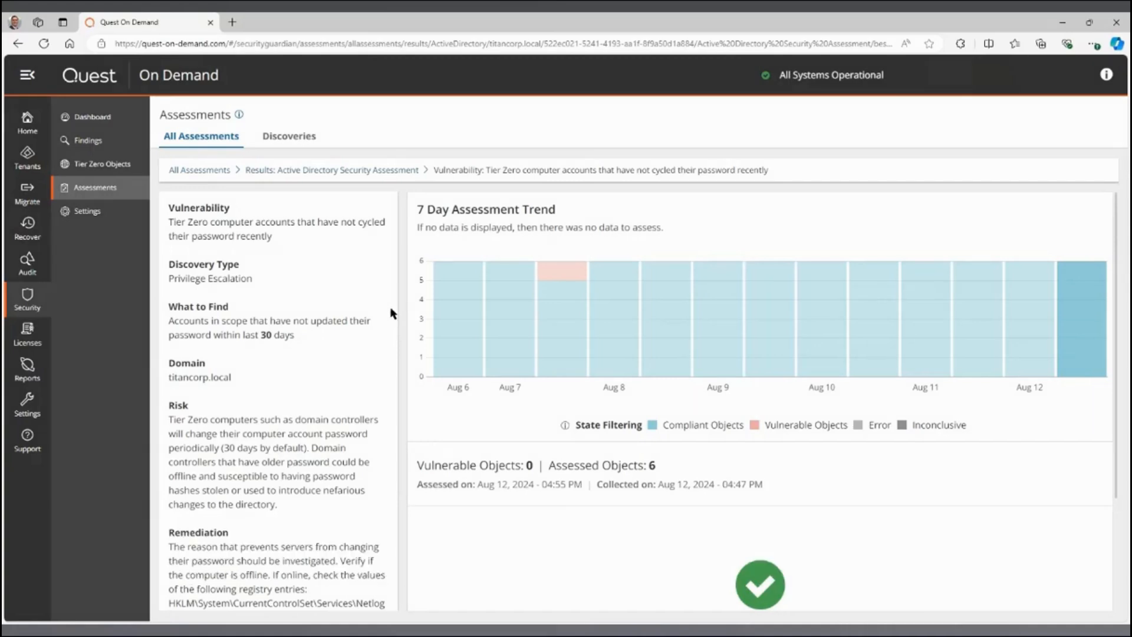
scroll(391, 313, "down", 1)
scroll(392, 316, "up", 1)
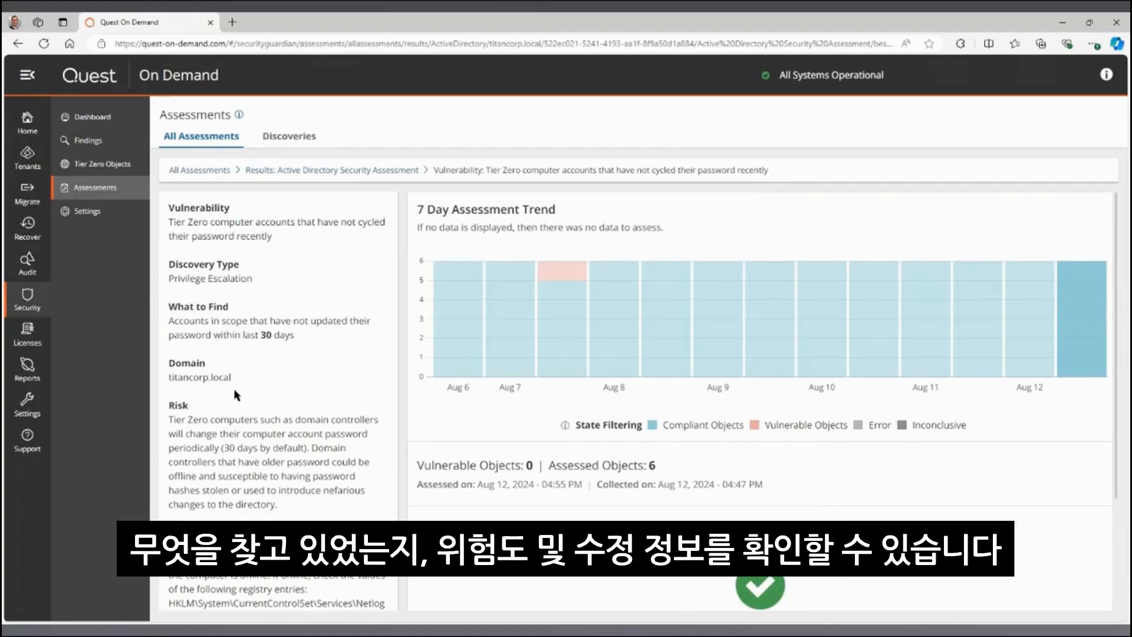
scroll(315, 403, "down", 3)
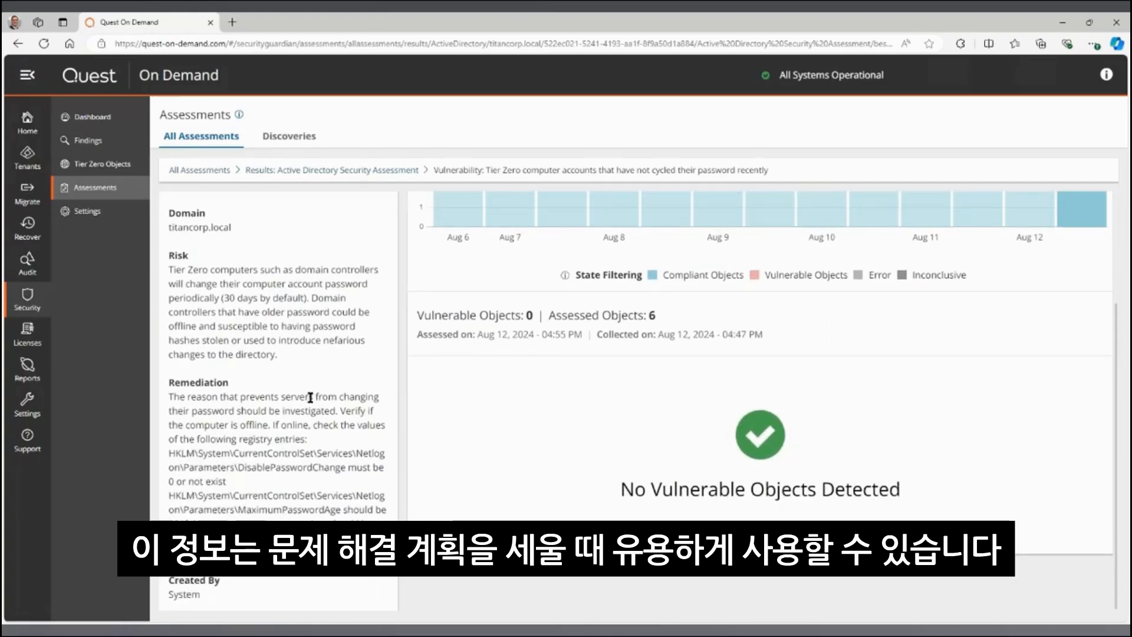
scroll(310, 398, "up", 3)
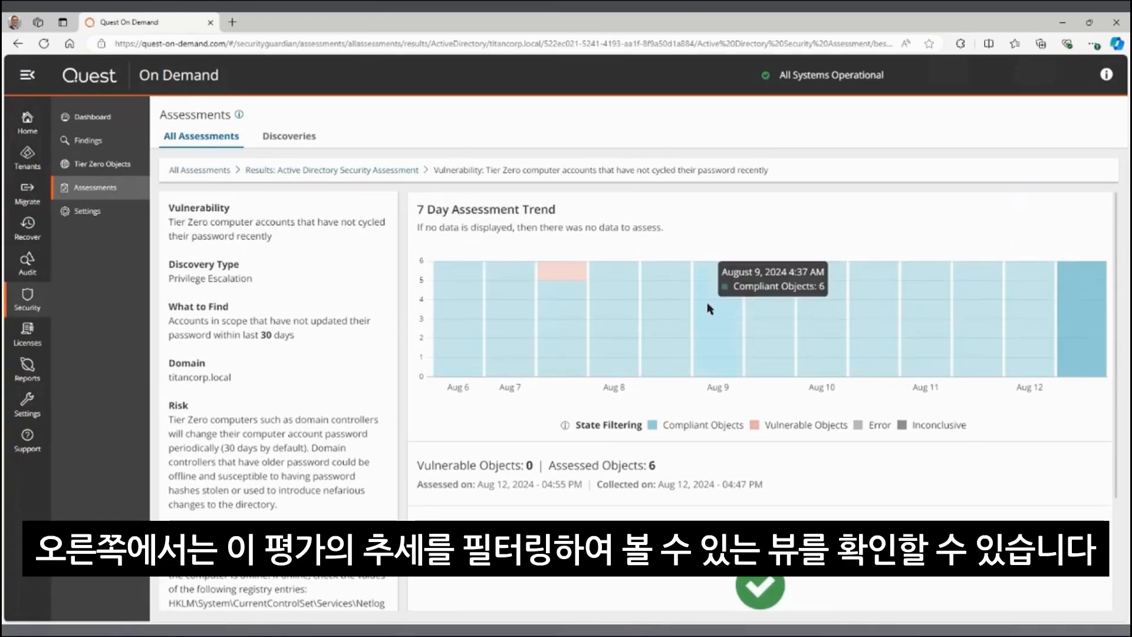
Hide compliant objects in the 7-day trend to inspect the vulnerable bar, restore them, and view the current vulnerable objects.
left_click(710, 425)
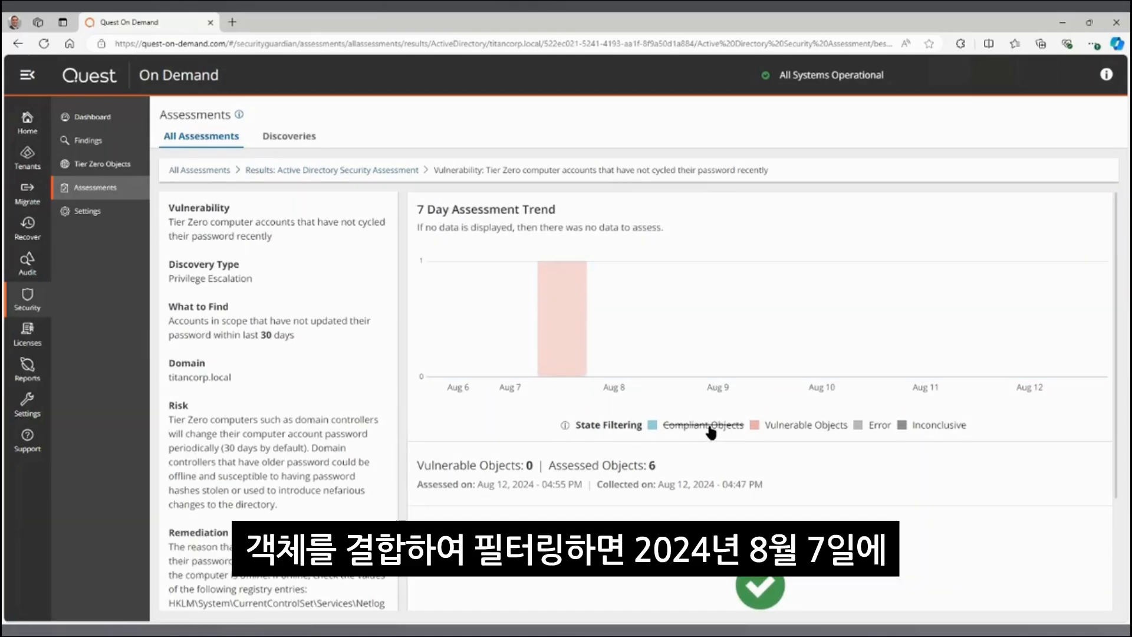
mouse_move(554, 313)
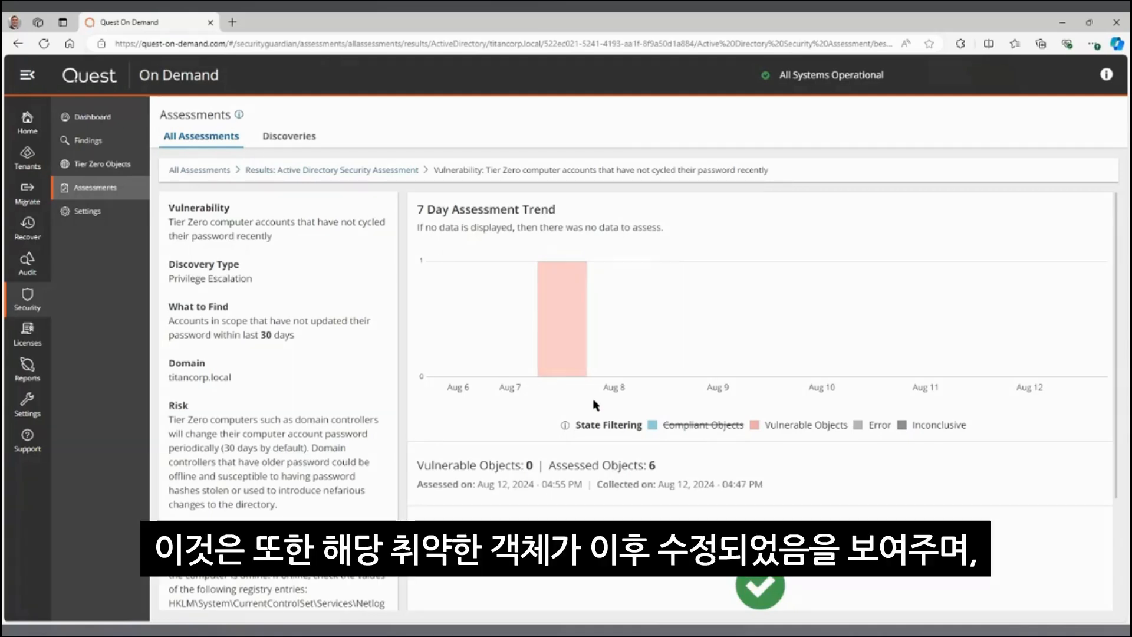
left_click(708, 427)
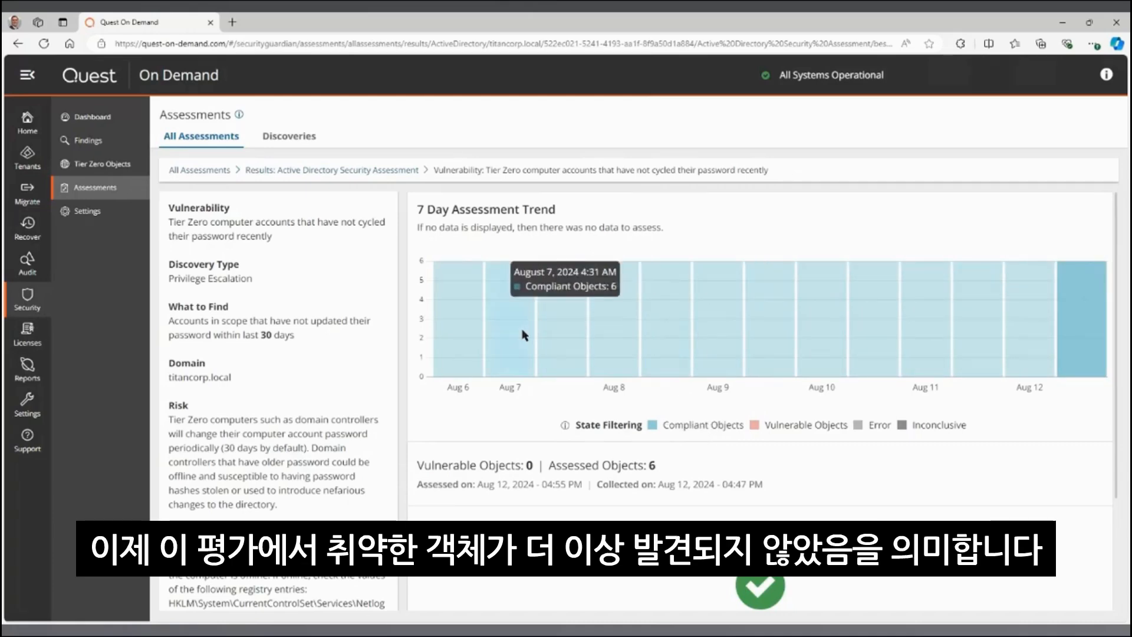
scroll(579, 423, "down", 2)
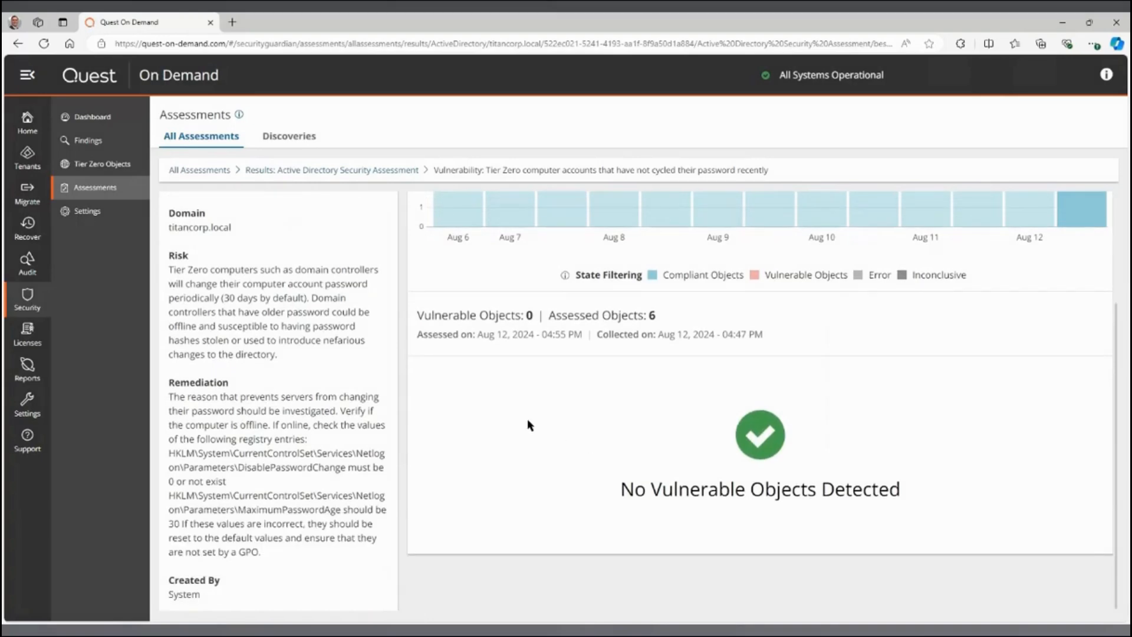
Return to the assessment results and review the vulnerable objects for default Active Directory groups that should not contain members.
left_click(357, 170)
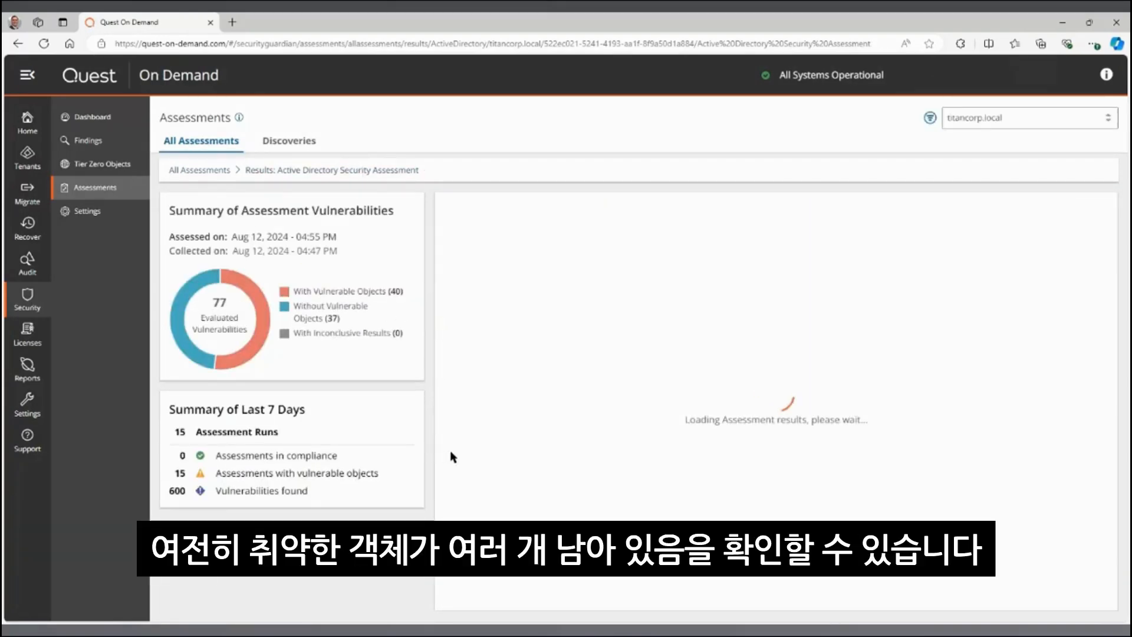
left_click(591, 466)
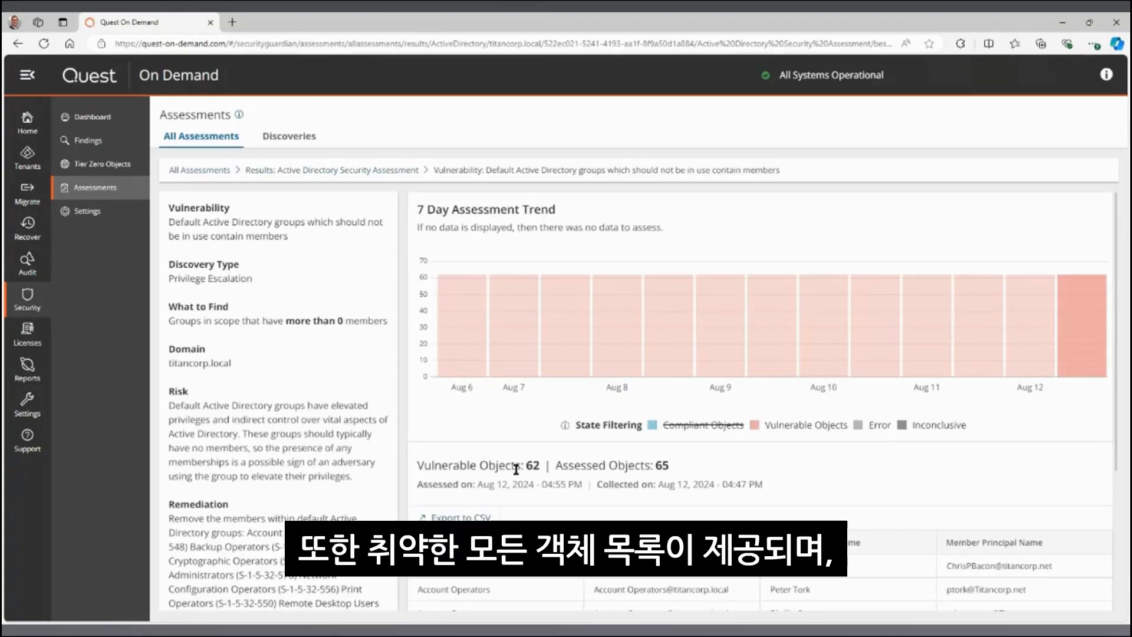
scroll(594, 467, "down", 4)
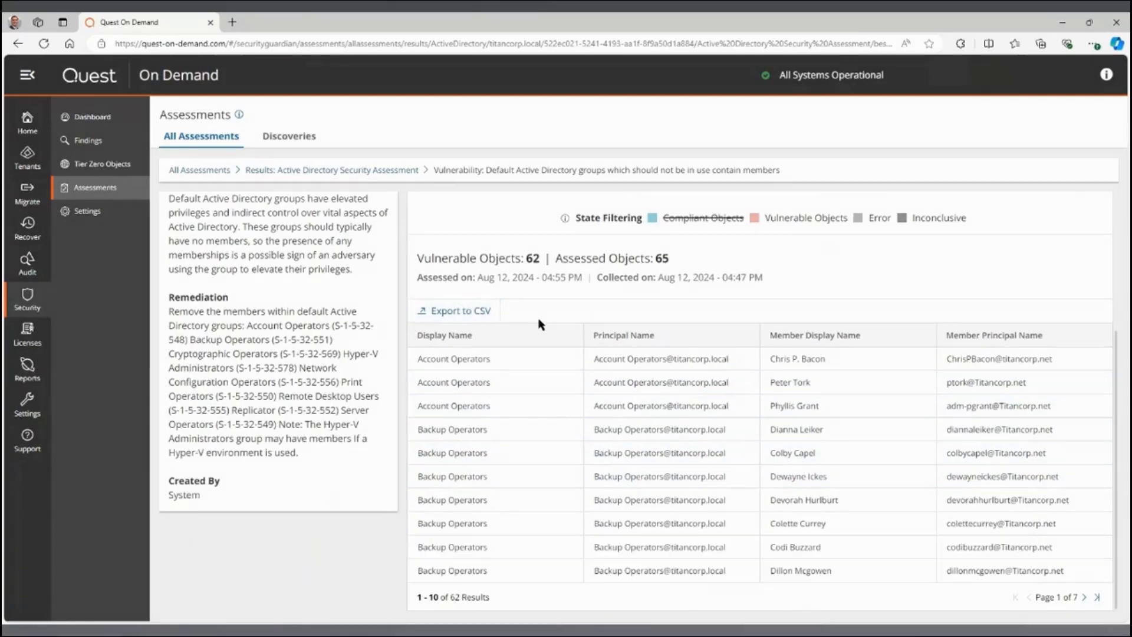
scroll(538, 324, "up", 3)
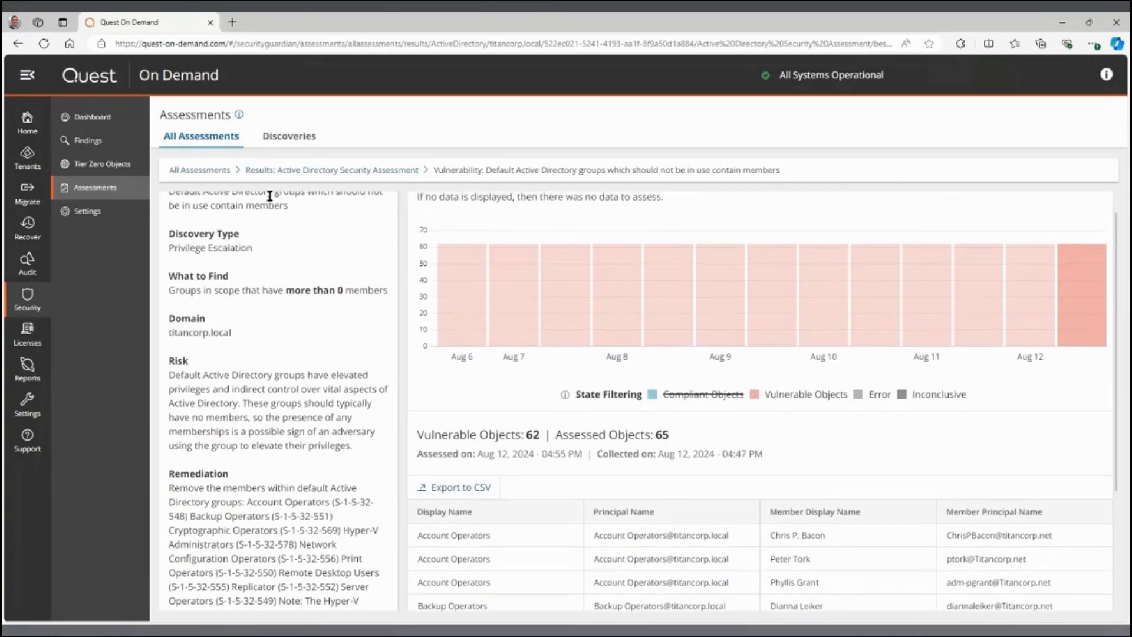
Start a new assessment from the assessment list and view its selectable discoveries and domains without adding any.
left_click(221, 171)
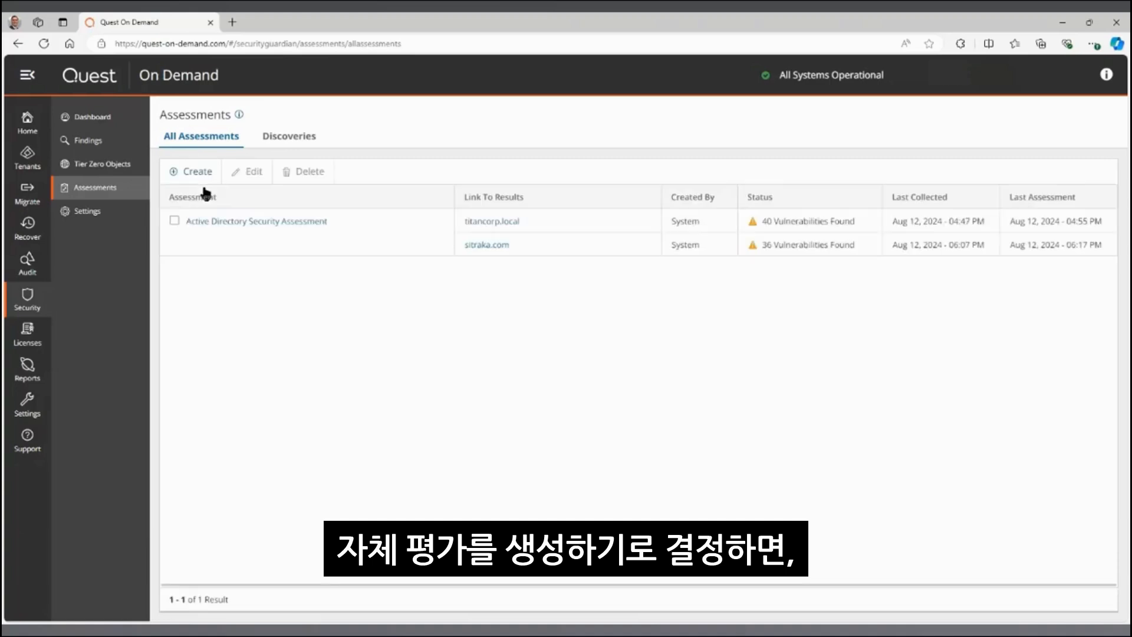
left_click(198, 173)
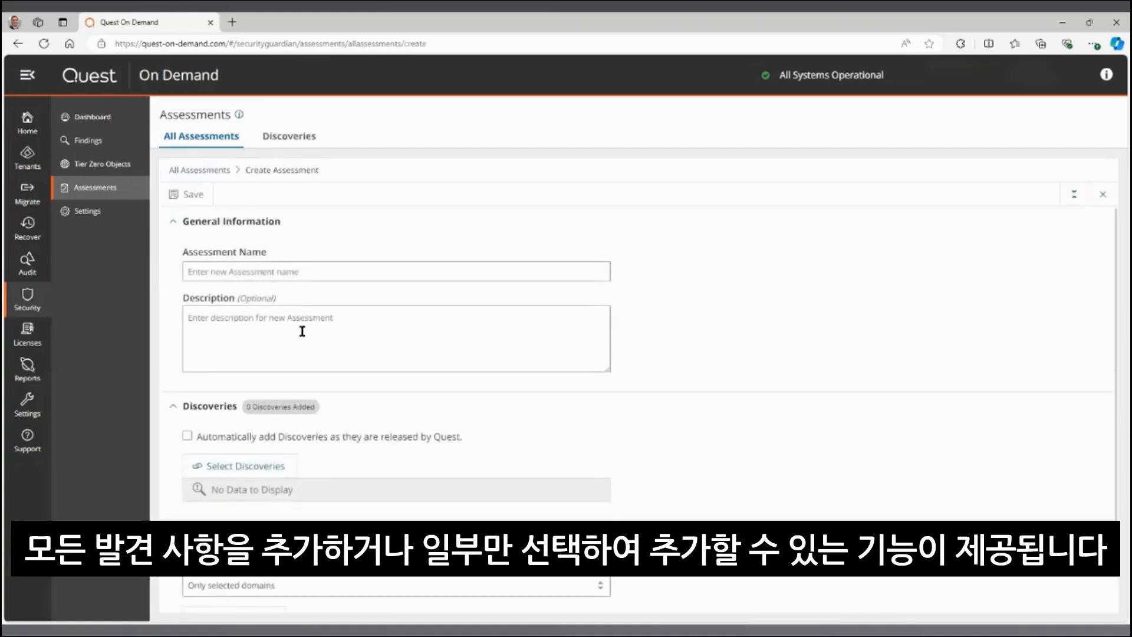
scroll(303, 328, "down", 1)
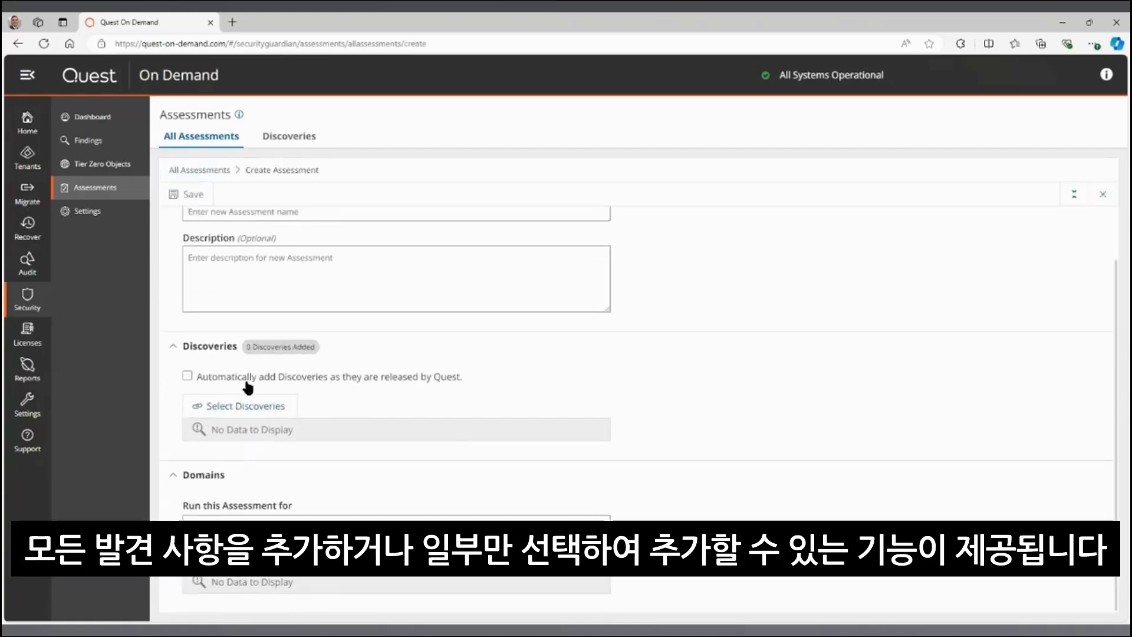
left_click(269, 407)
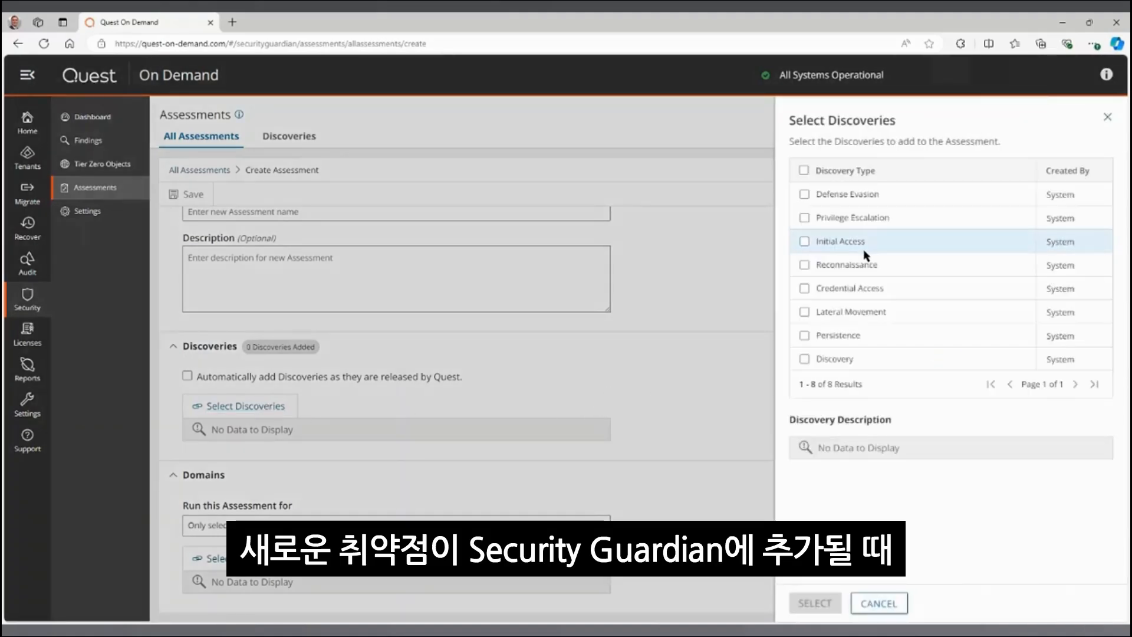
left_click(876, 602)
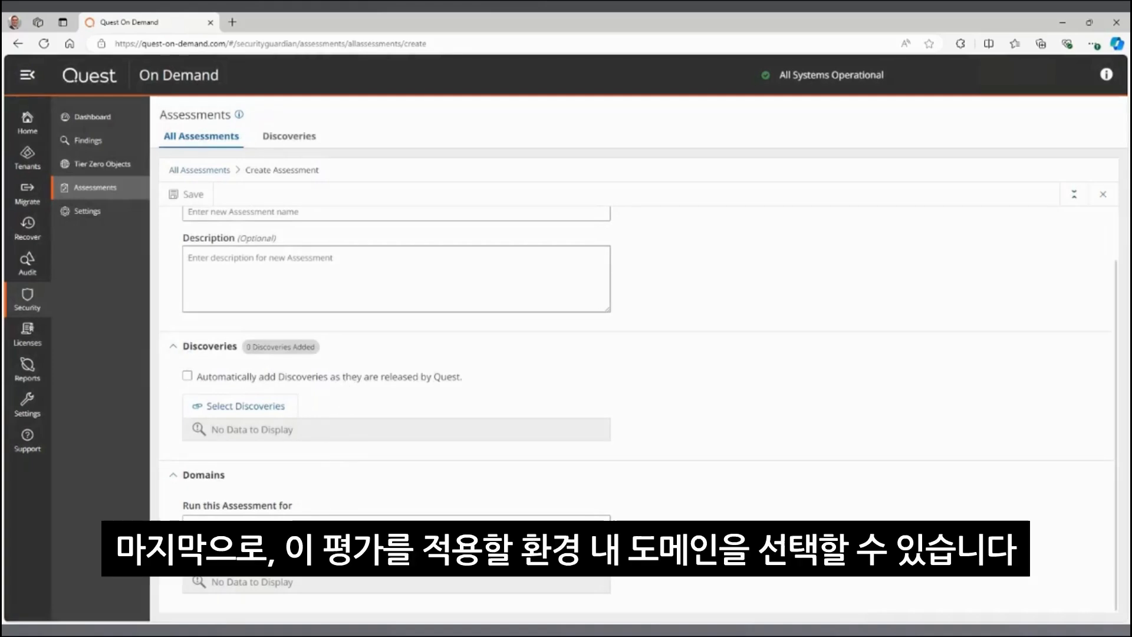
left_click(239, 558)
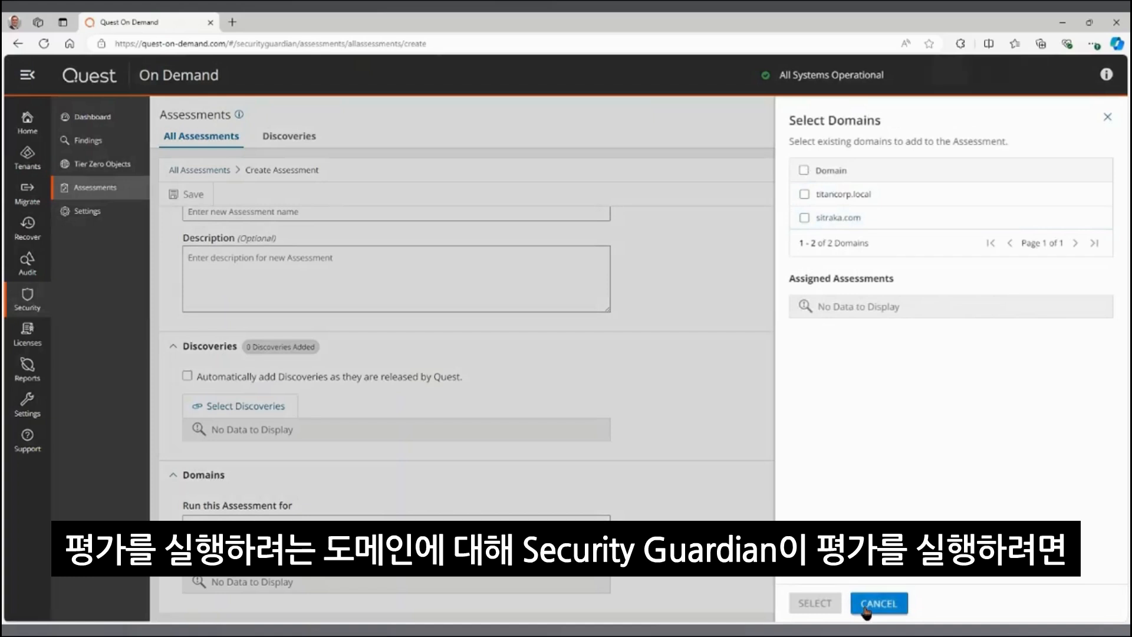
left_click(878, 603)
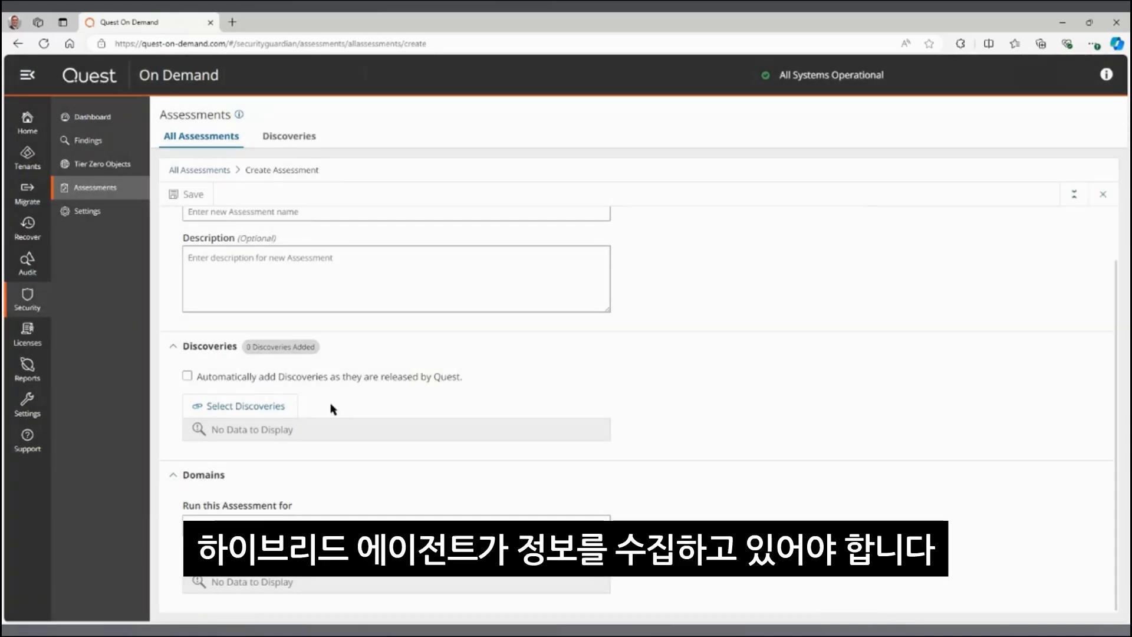
Open the list of predefined discoveries and examine the vulnerabilities grouped under each type, including Credential Access.
left_click(284, 141)
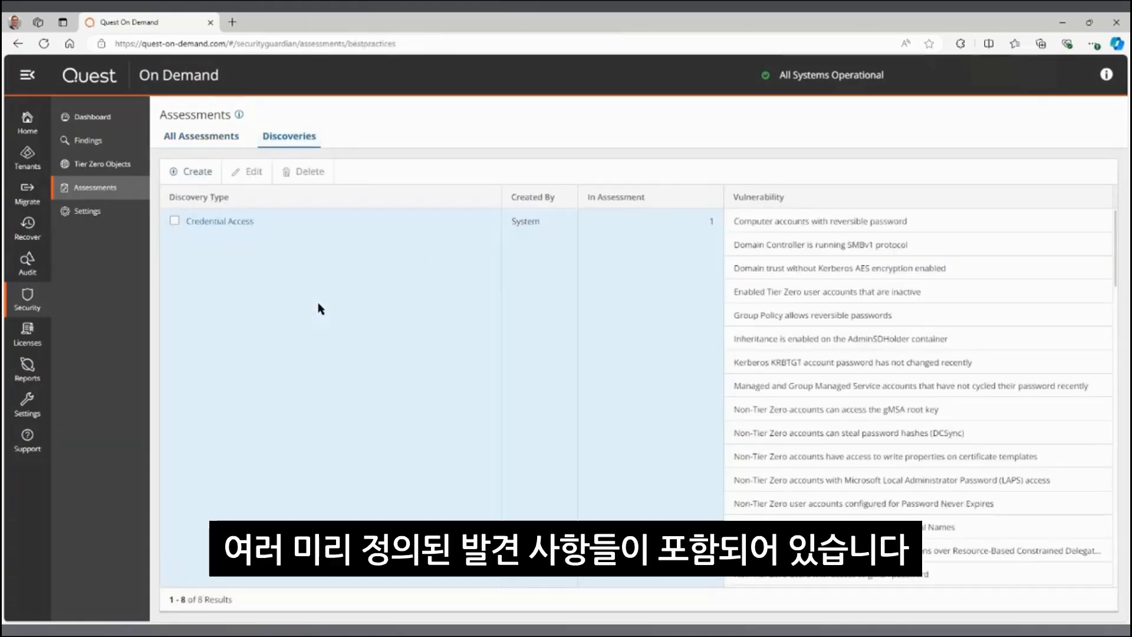
scroll(350, 294, "down", 5)
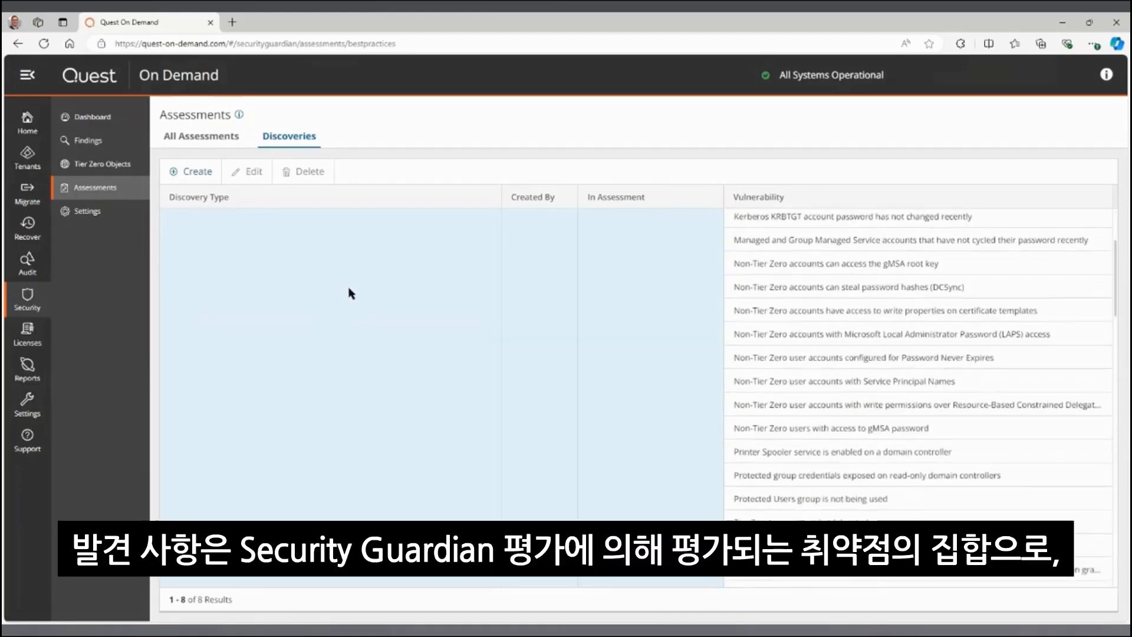
scroll(379, 368, "down", 3)
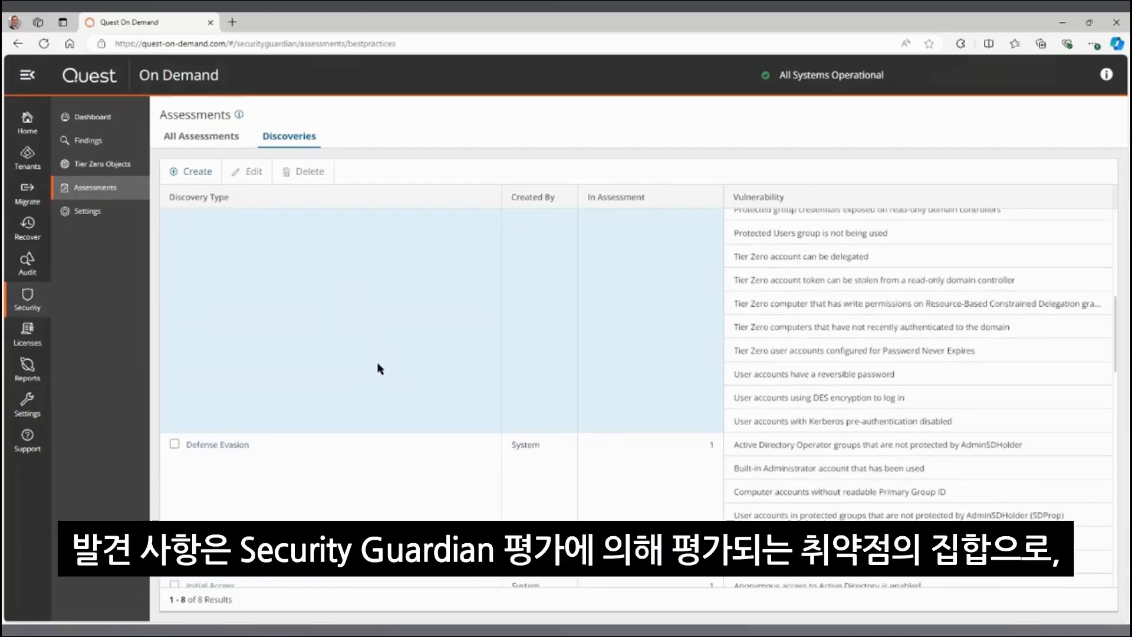
scroll(380, 368, "down", 3)
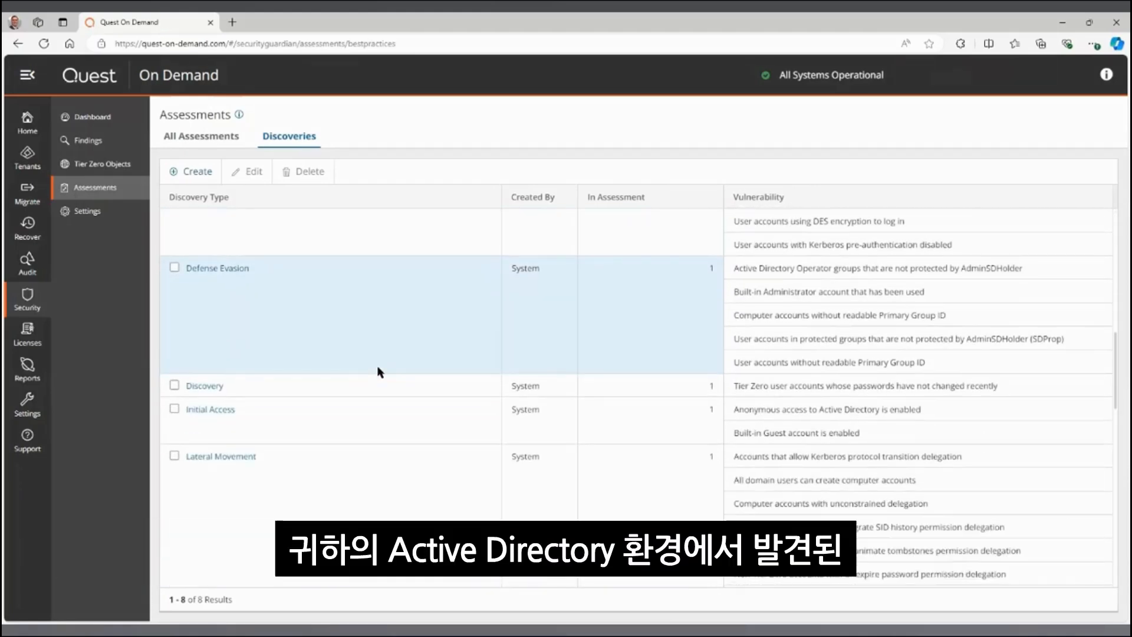
scroll(380, 371, "down", 2)
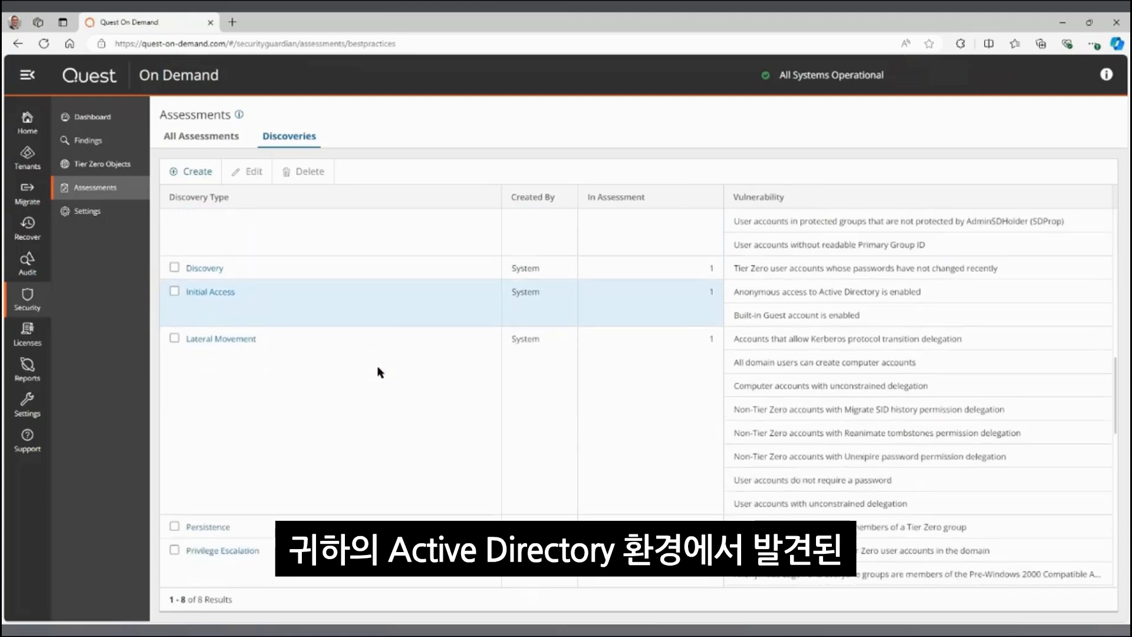
scroll(381, 371, "up", 15)
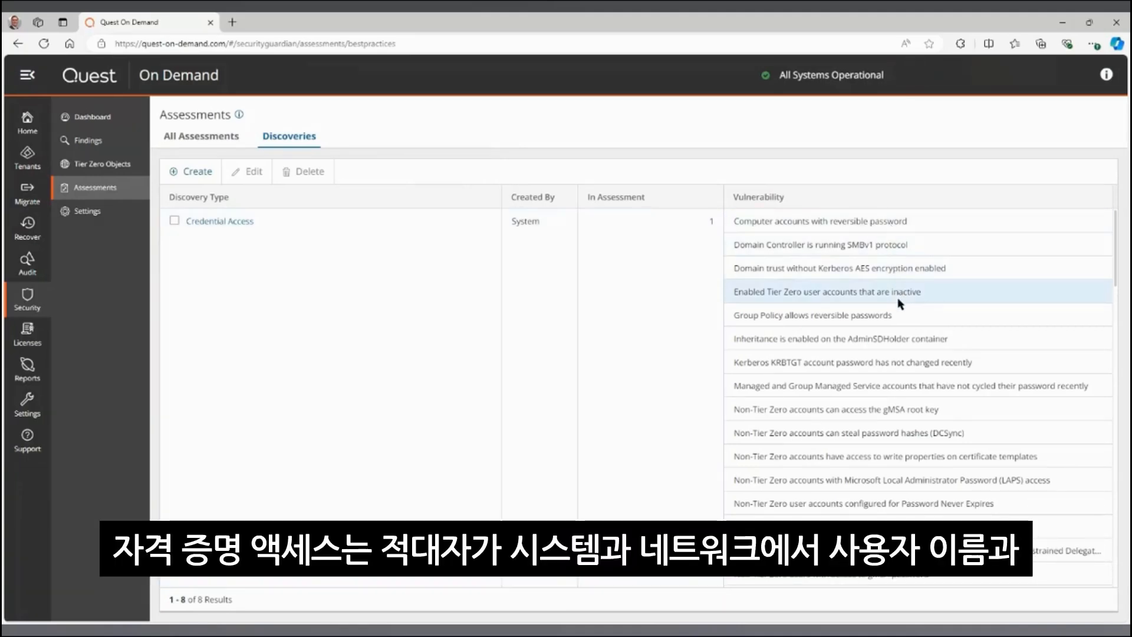
scroll(932, 459, "down", 3)
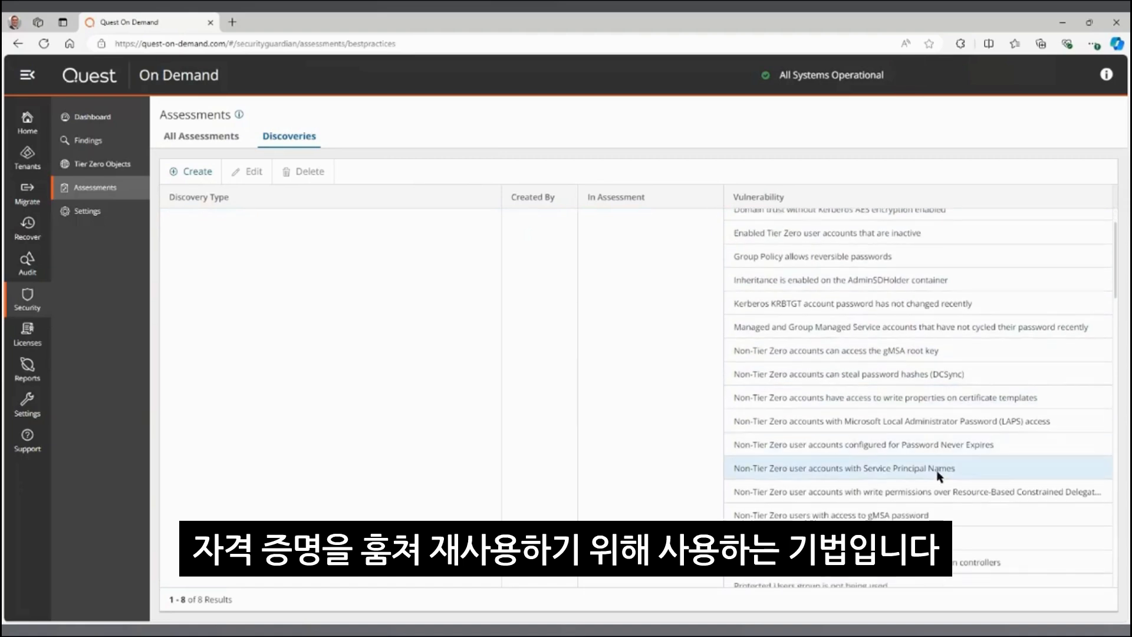
Examine the vulnerabilities listed for the remaining discovery types, from Defense Evasion through Lateral Movement and Privilege Escalation to Reconnaissance.
scroll(940, 474, "down", 2)
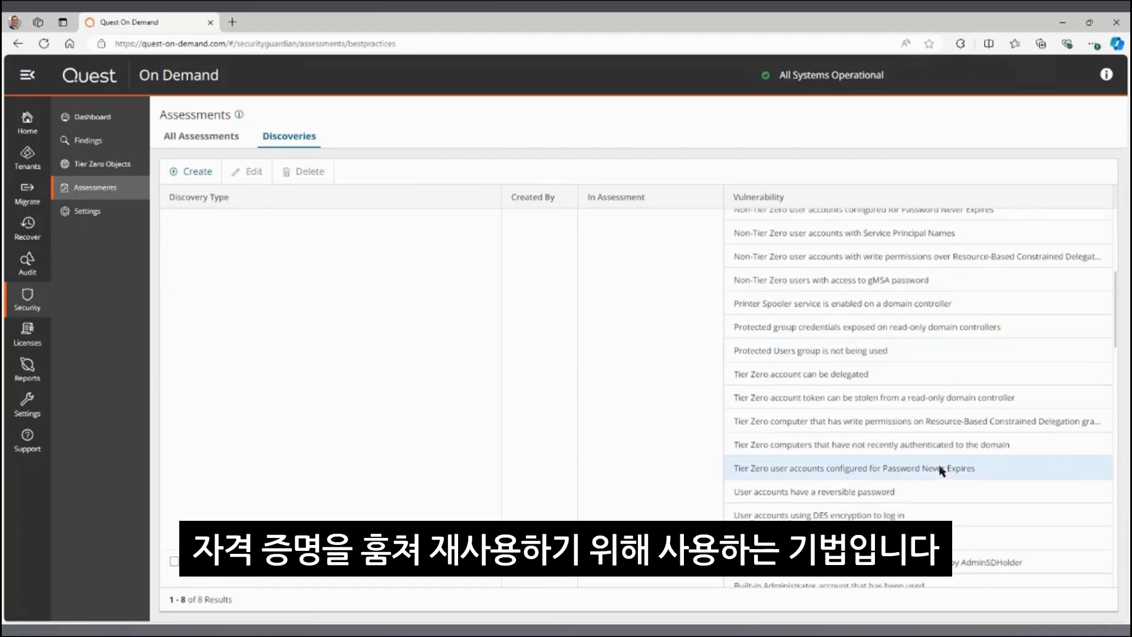
scroll(416, 482, "down", 3)
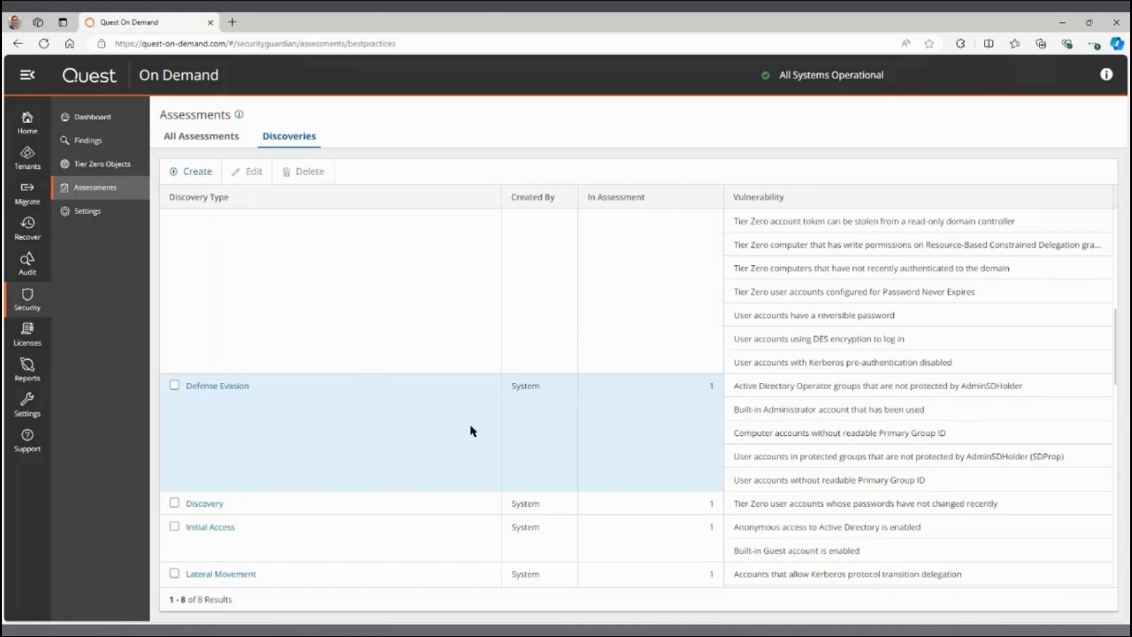
scroll(448, 422, "down", 2)
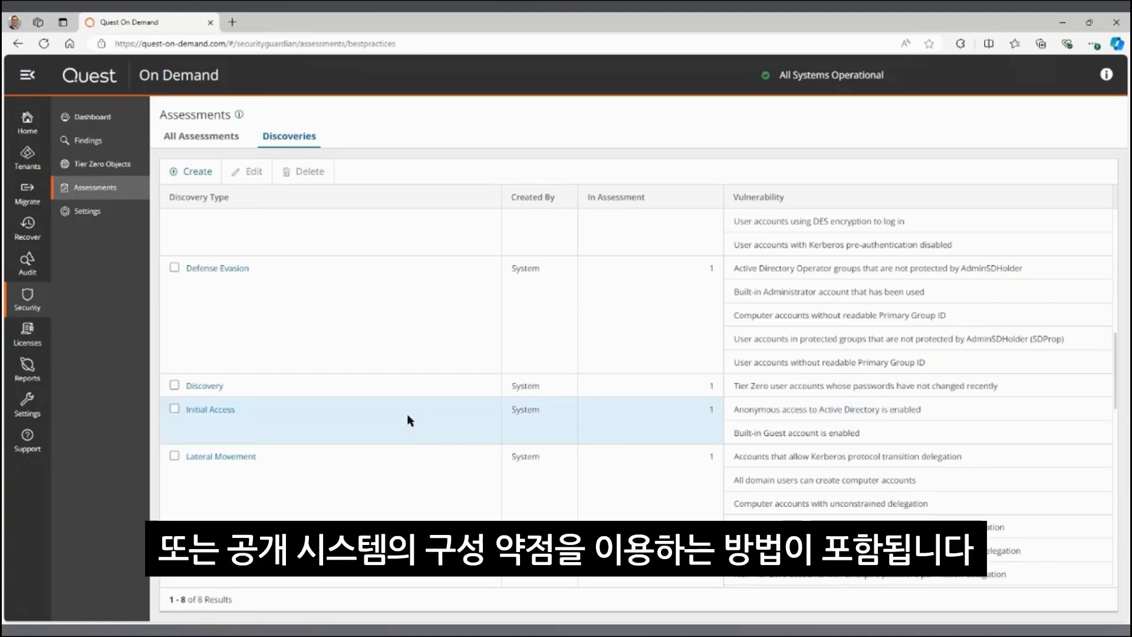
scroll(408, 419, "down", 1)
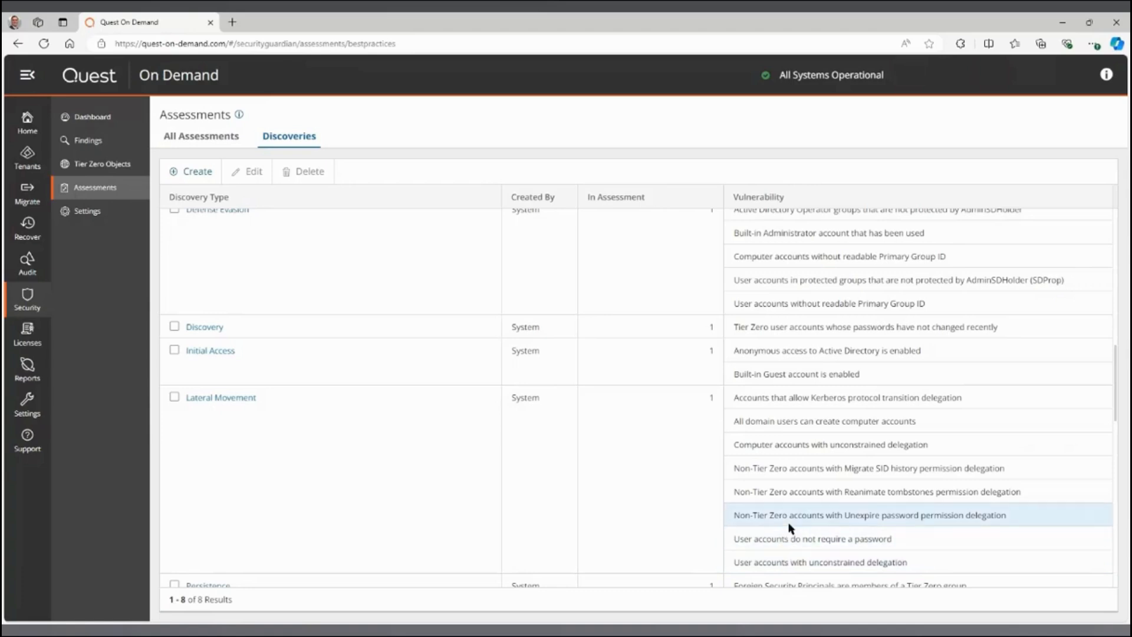
scroll(316, 472, "down", 4)
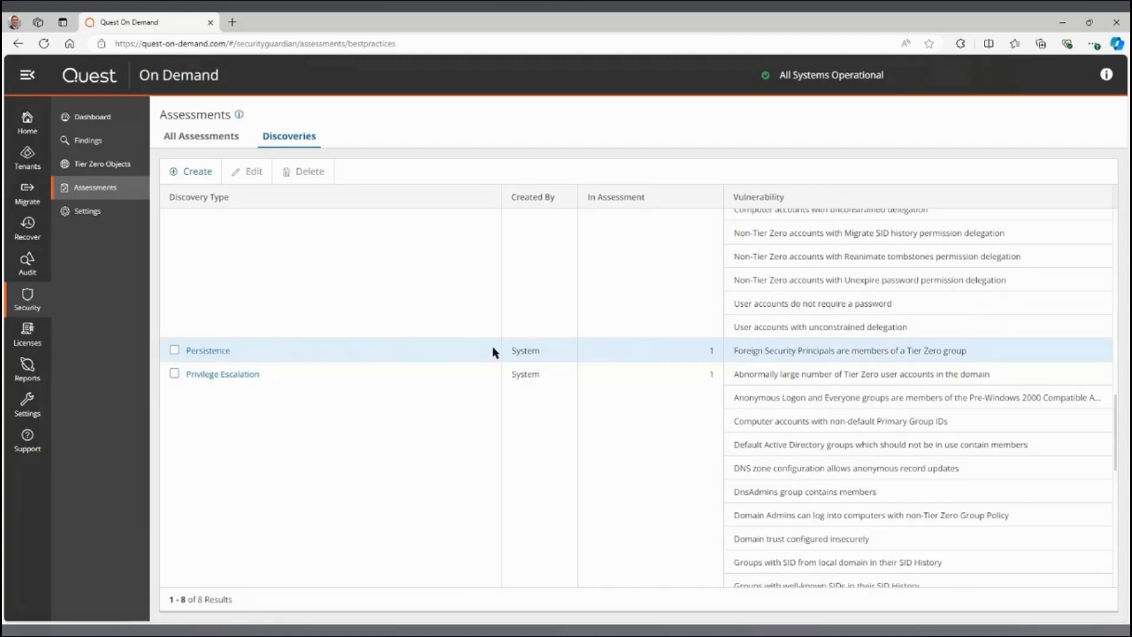
scroll(429, 404, "down", 2)
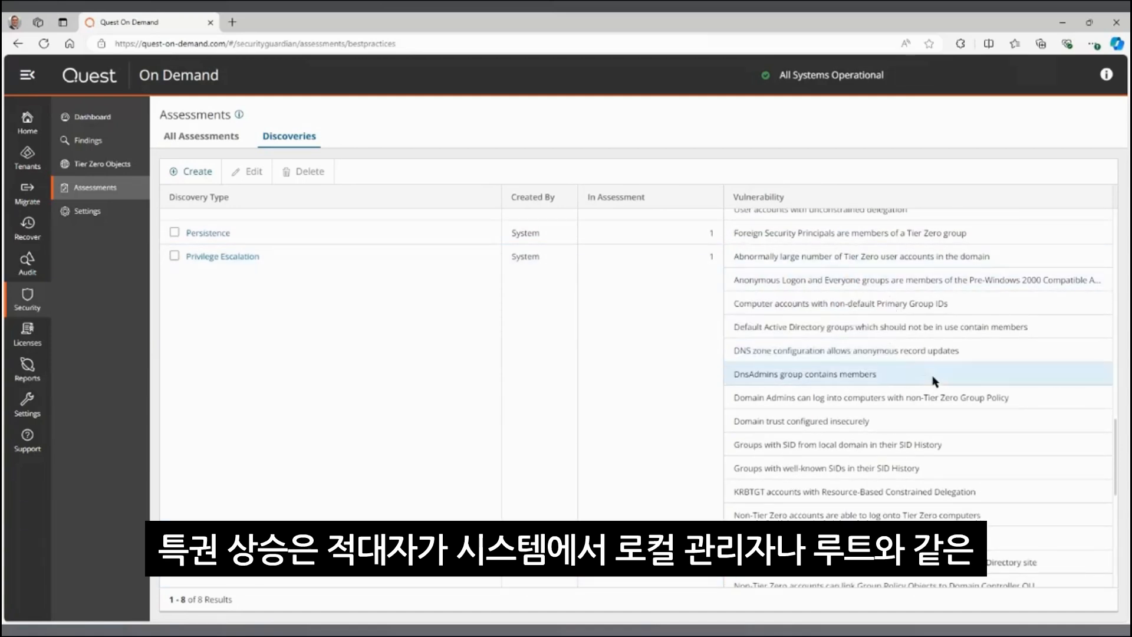
scroll(1053, 470, "down", 4)
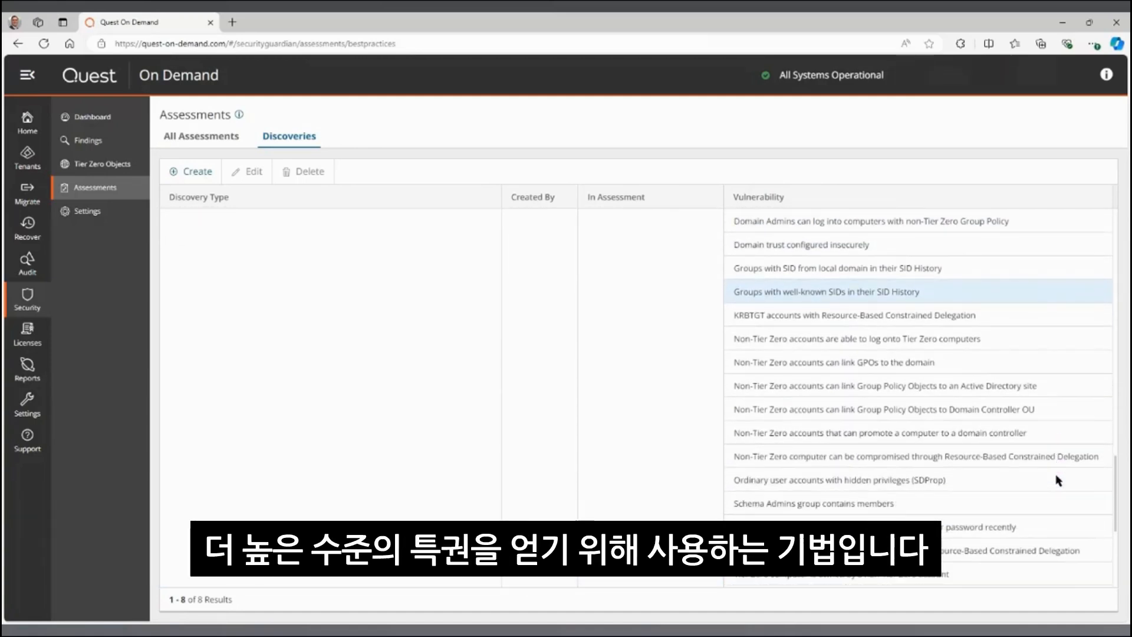
scroll(1026, 498, "down", 3)
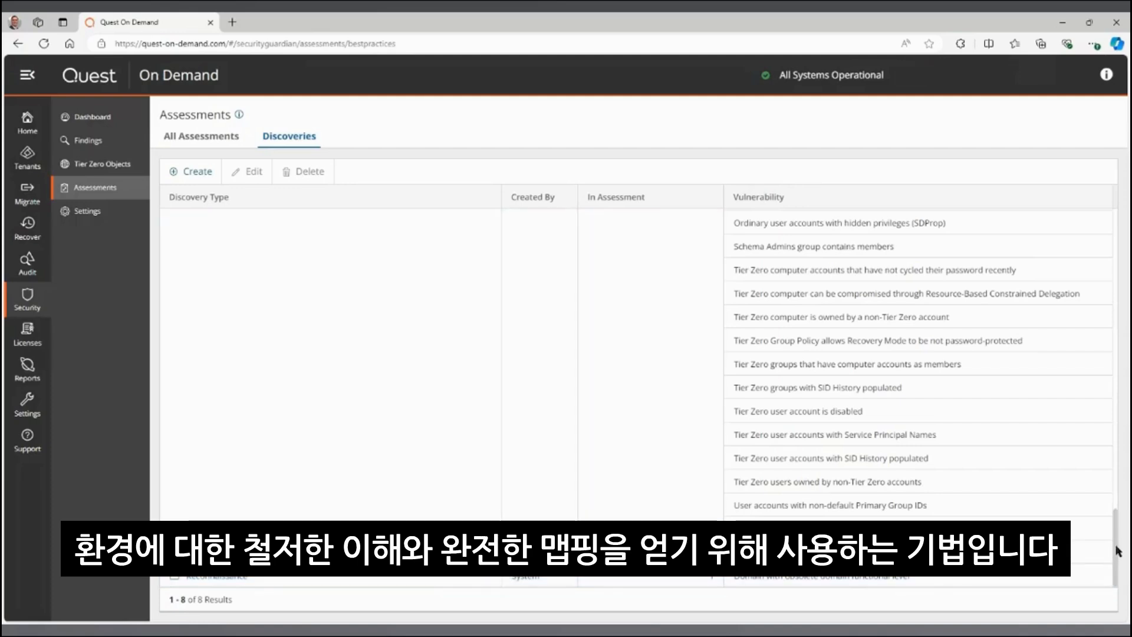
Open the Credential Access discovery and expand the Users Password Never Expires status vulnerability for Tier Zero users to review its risk, remediation and scope.
left_click_drag(1115, 545, 1125, 230)
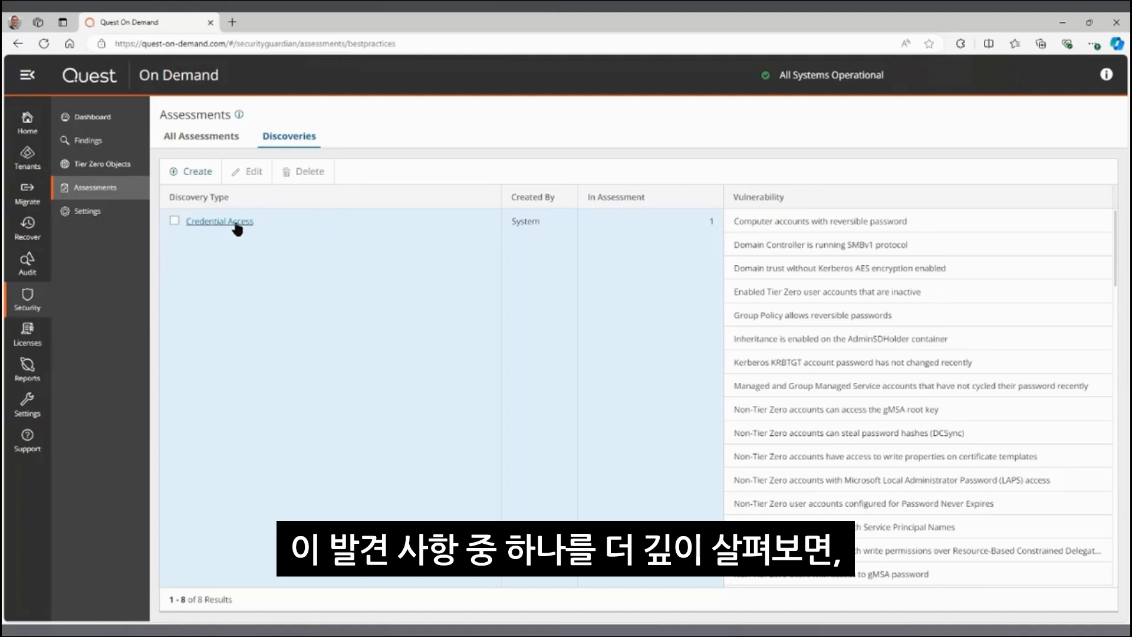
left_click(235, 223)
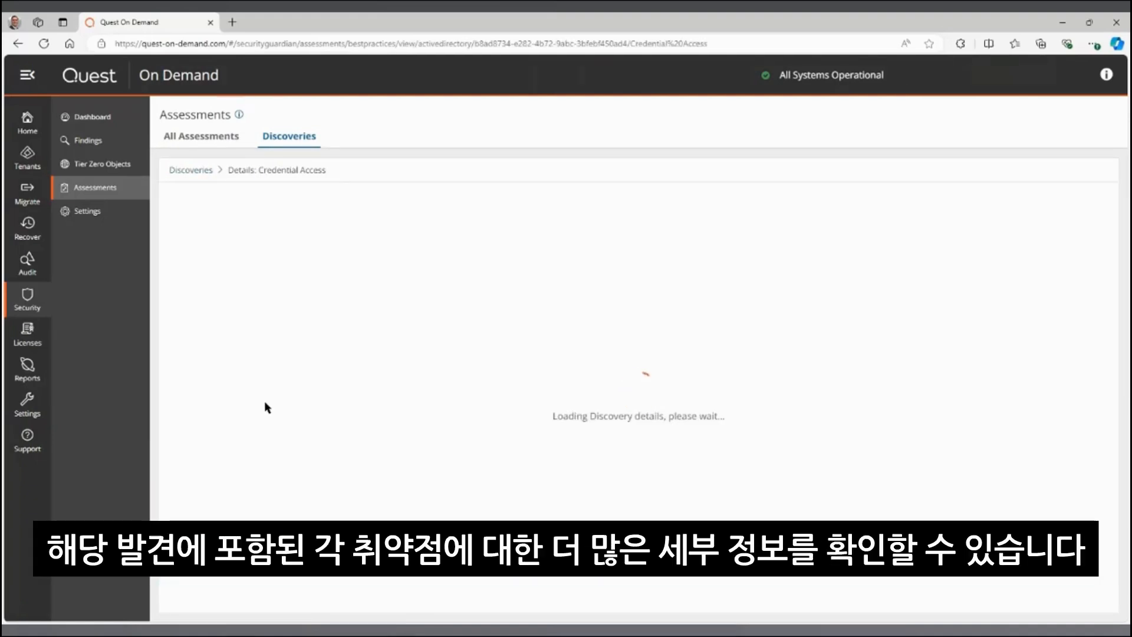
scroll(268, 403, "down", 10)
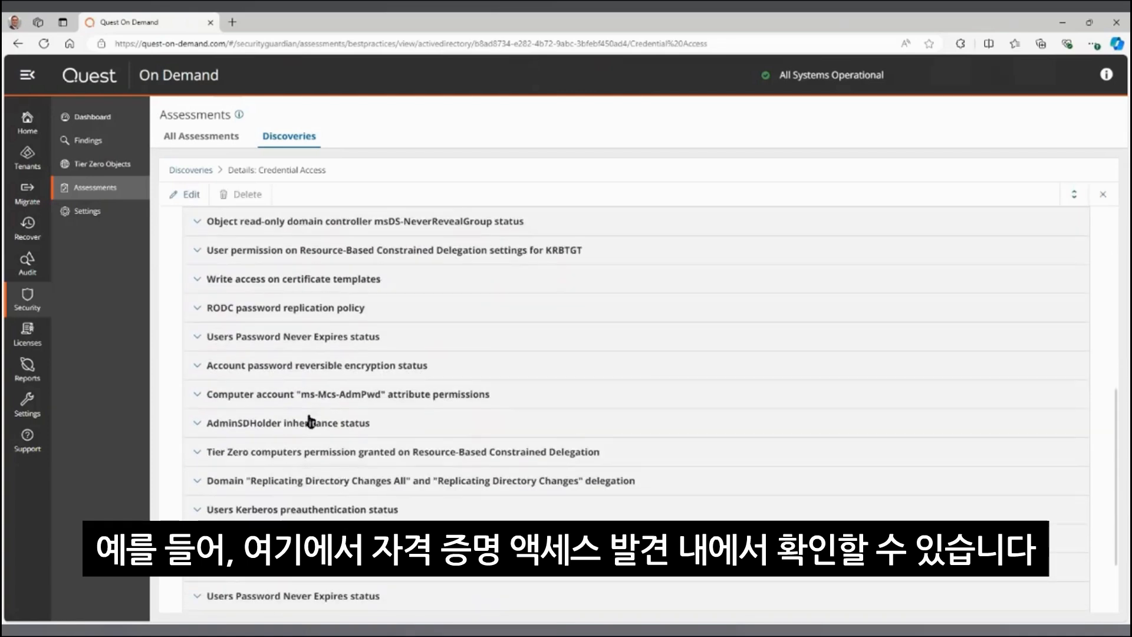
left_click(252, 494)
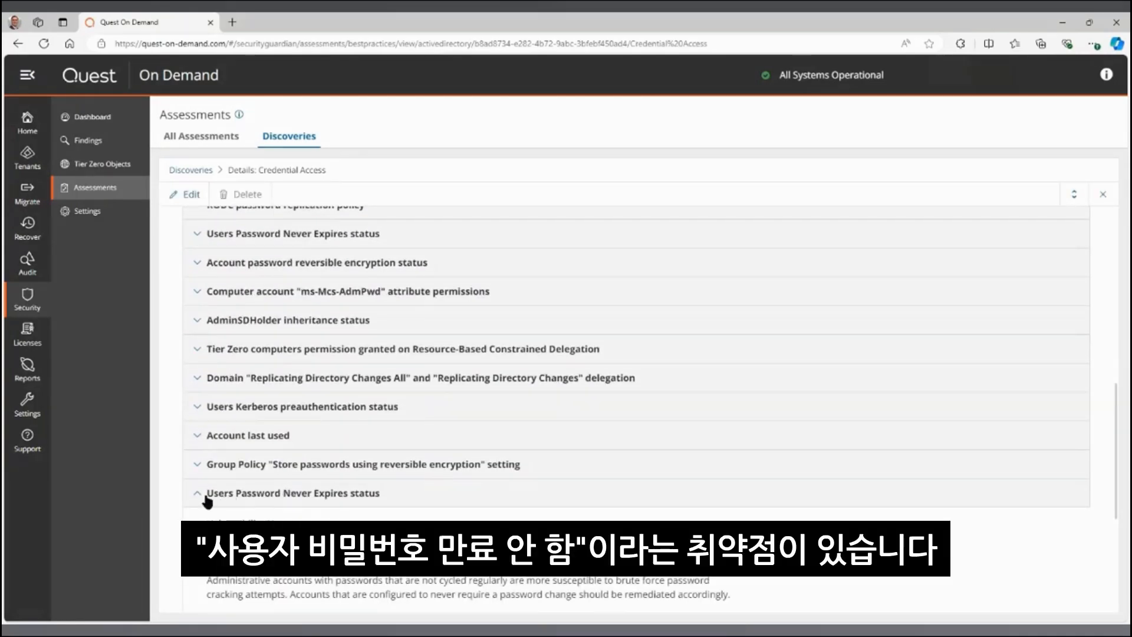
scroll(458, 470, "down", 3)
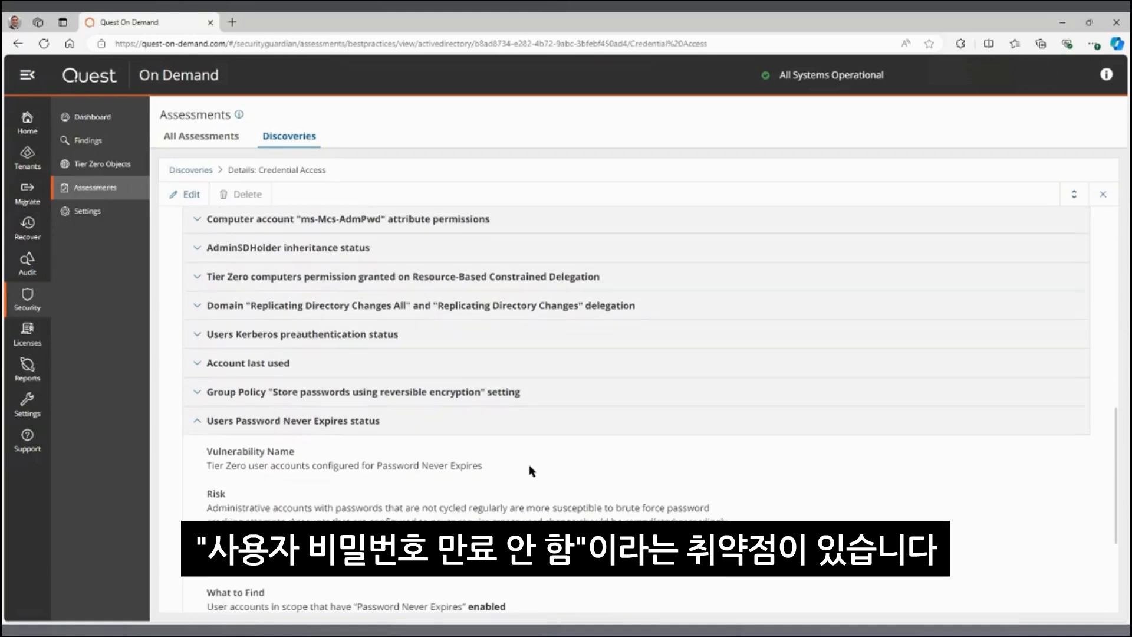
scroll(726, 451, "down", 1)
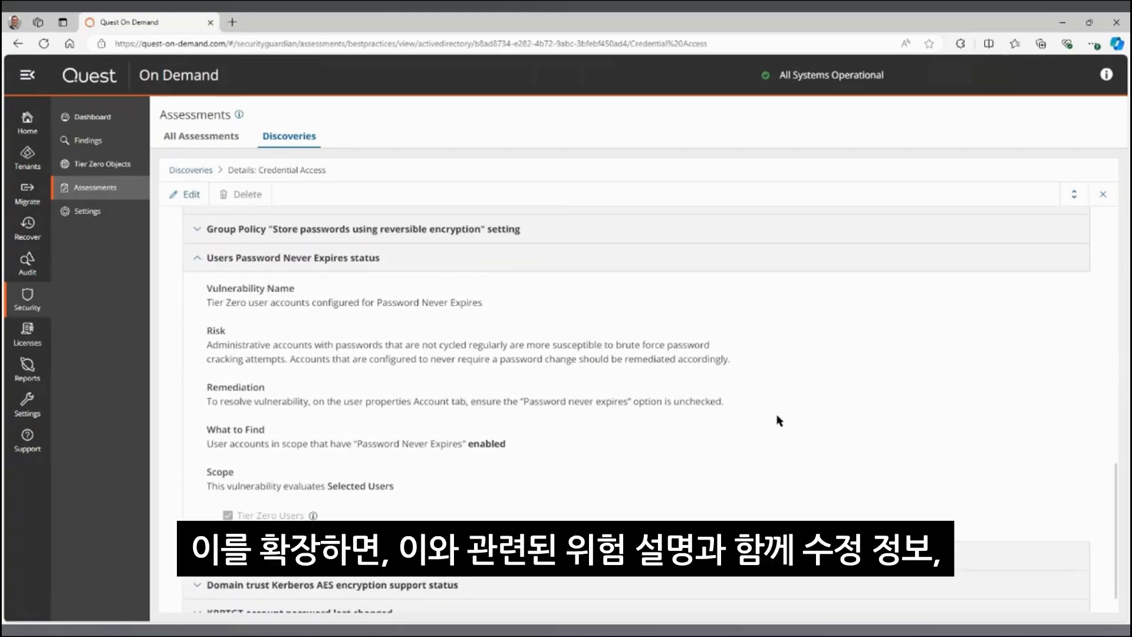